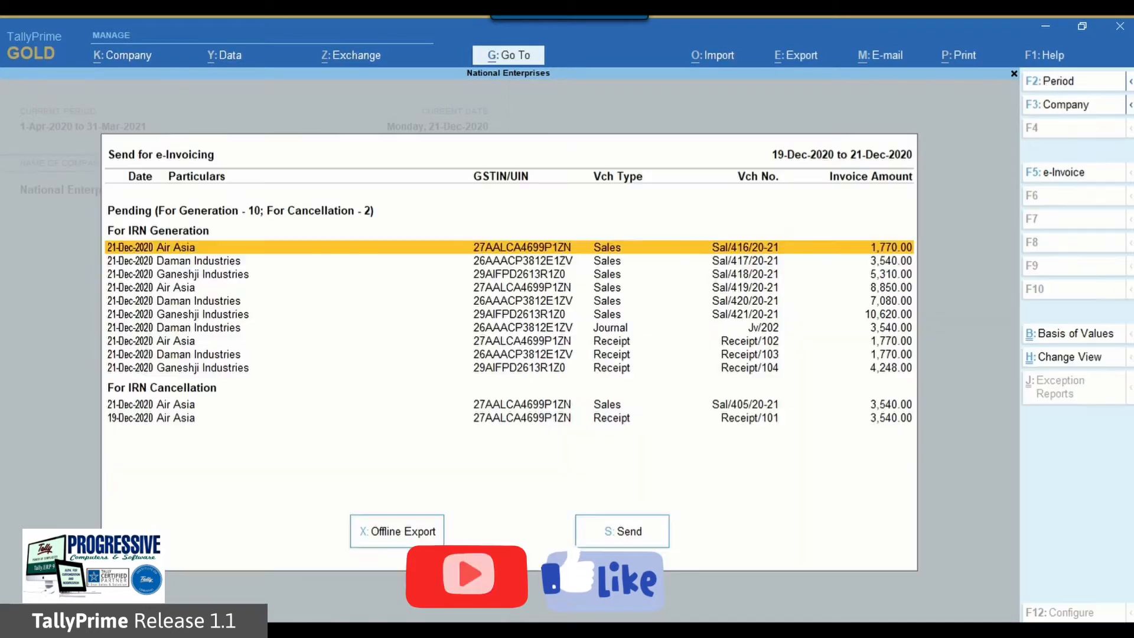
Step: Send the four pending vouchers Jv/202, Receipt/102, Receipt/103 and Receipt/104 for IRN generation
key(Down)
key(Down)
key(Down)
key(Down)
key(Down)
key(Down)
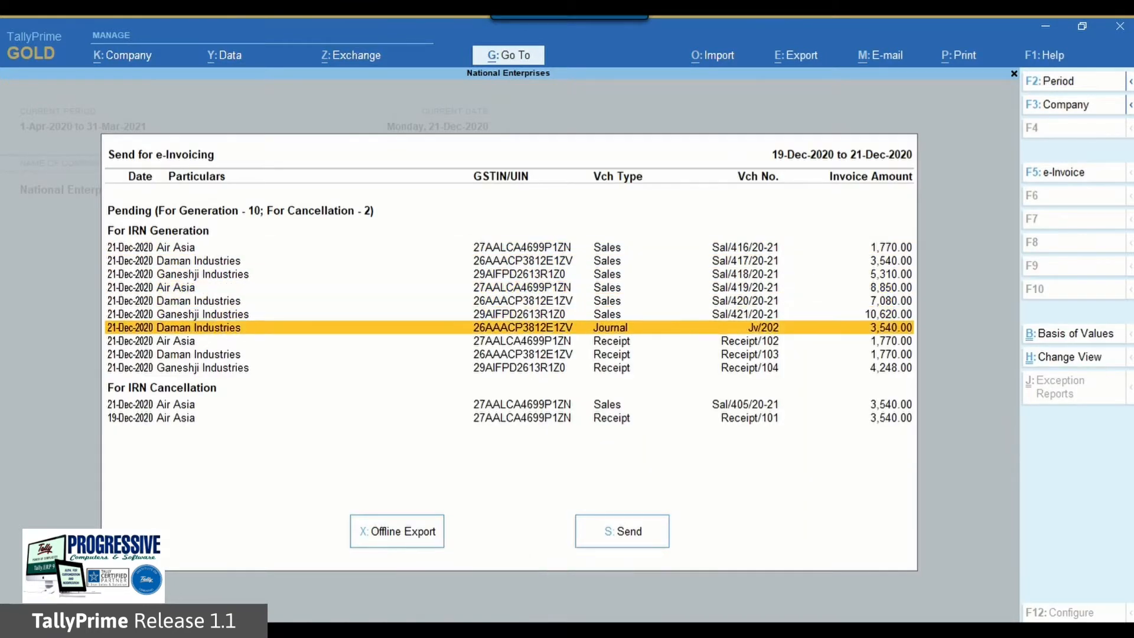
key(shift+Down)
key(shift+Down)
key(shift+Down)
key(space)
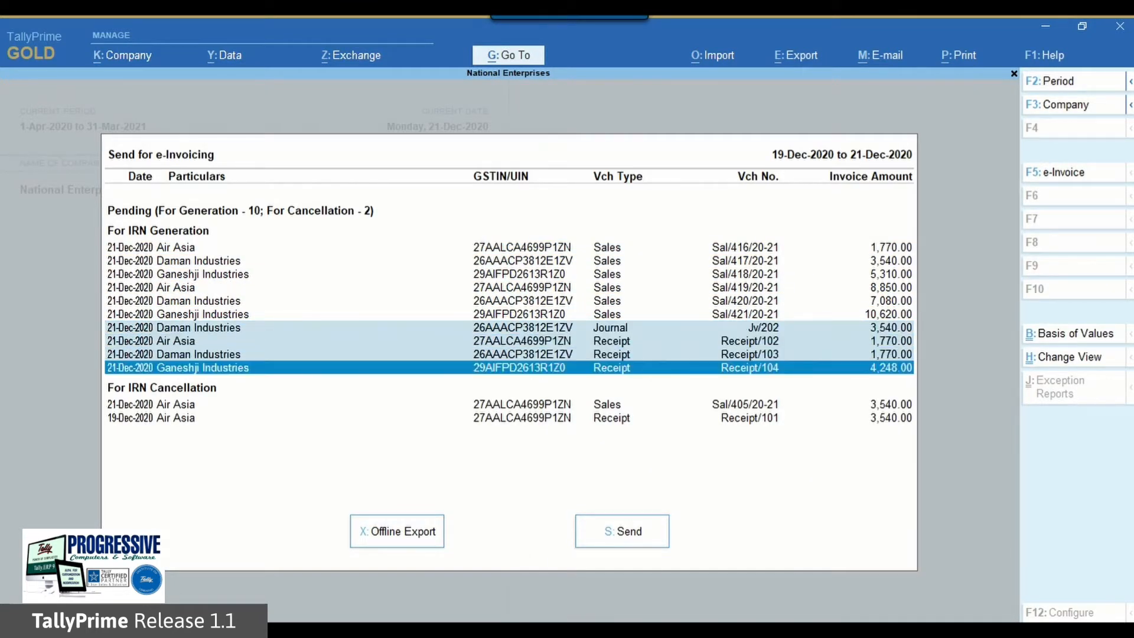
click(636, 527)
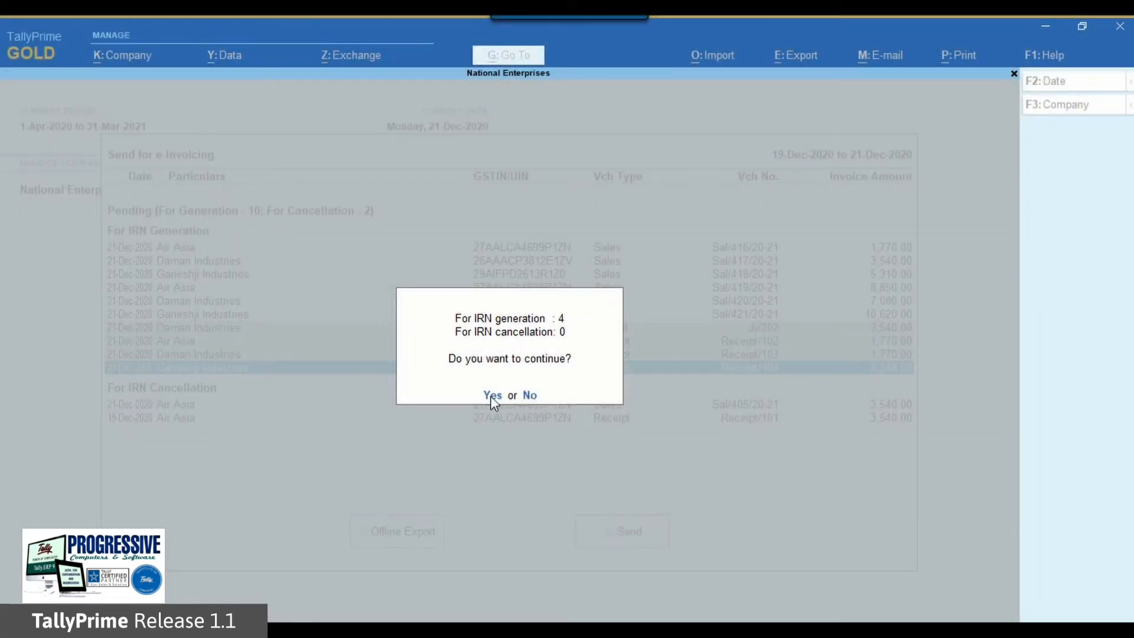
click(492, 395)
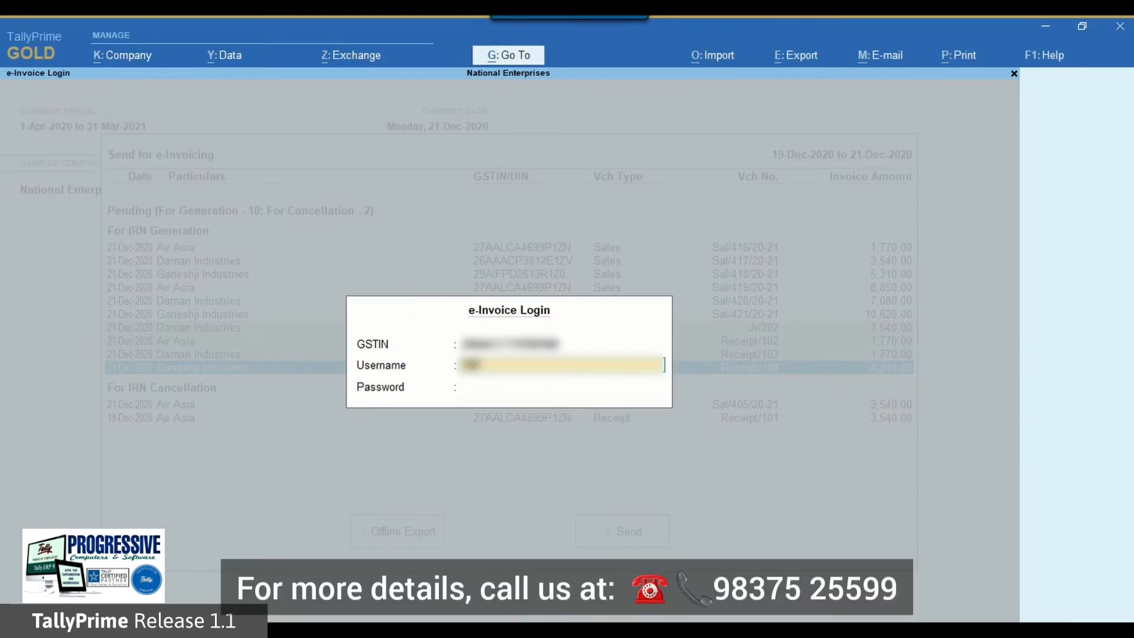
Step: Log in to the e-Invoice system with the account username and password
text(TAN_USER)
key(Return)
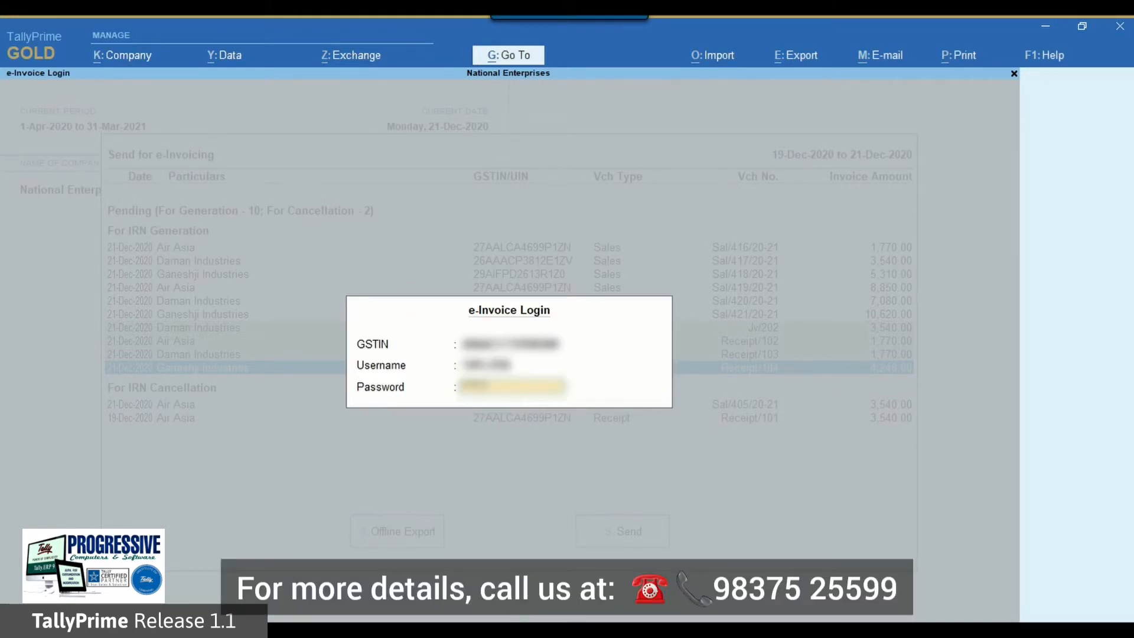
key(Return)
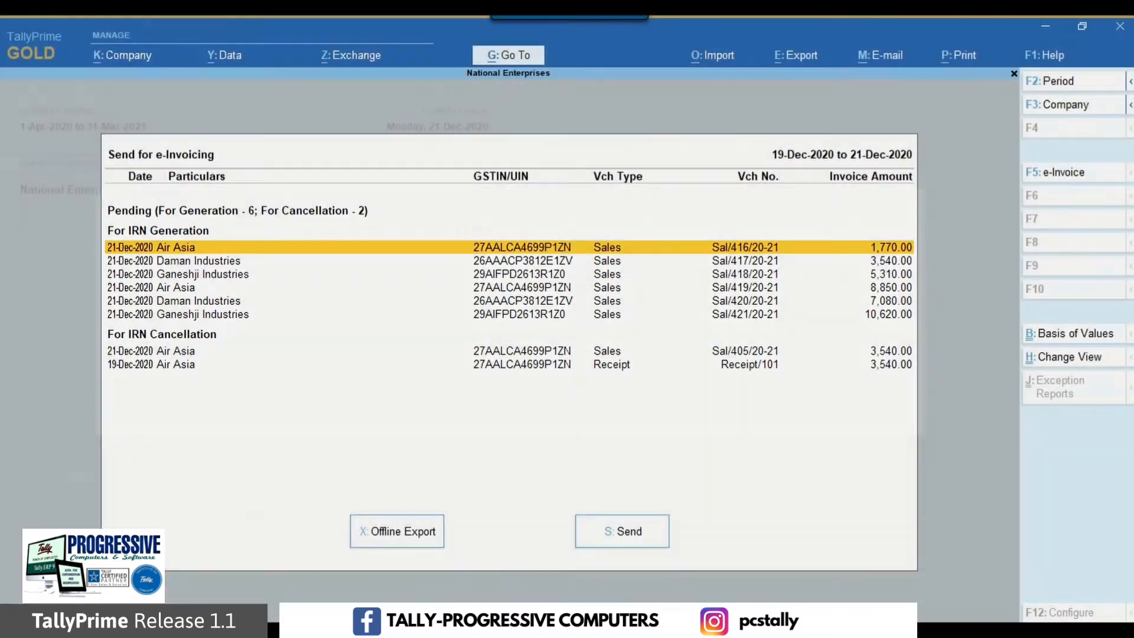
Step: Select the sales vouchers Sal/416/20-21, Sal/417/20-21 and Sal/418/20-21 and start their offline export for IRN generation
click(408, 531)
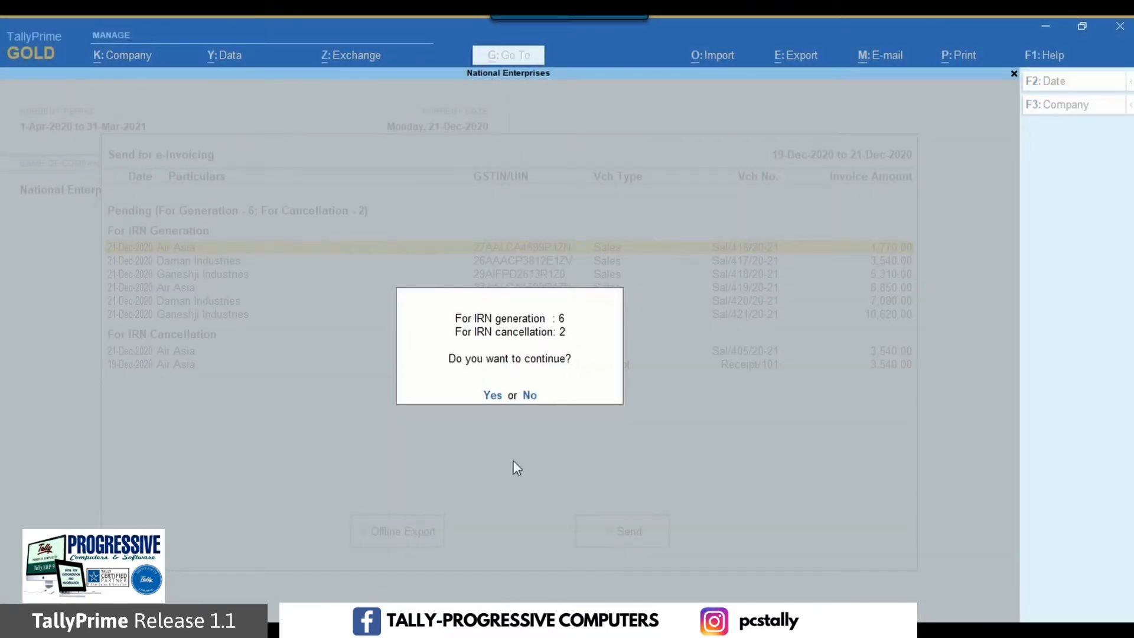
key(Escape)
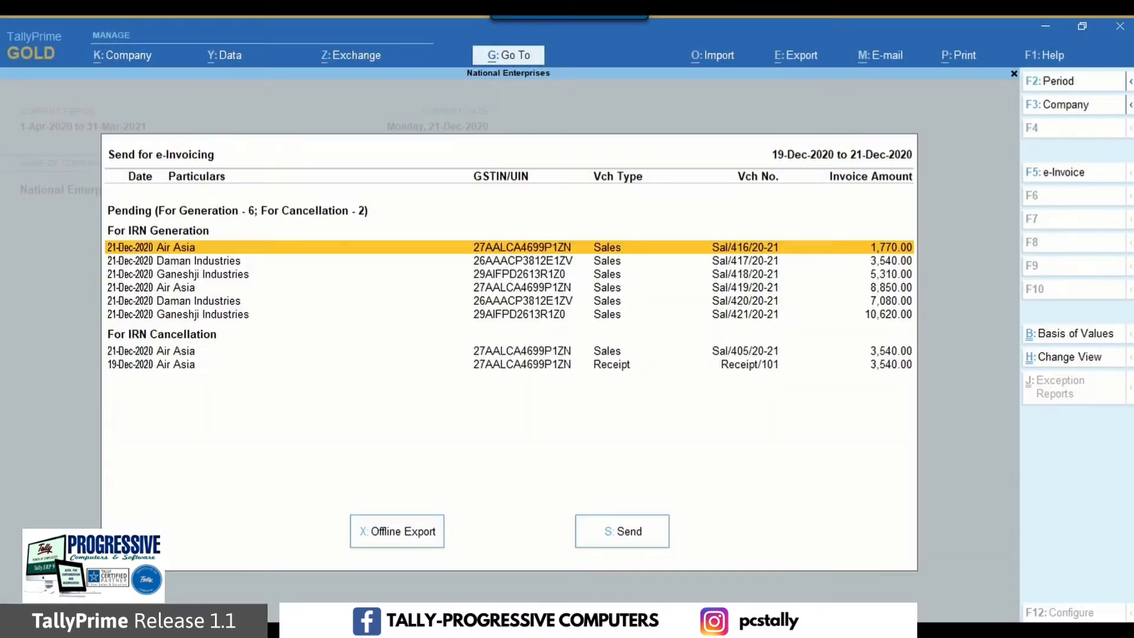
key(space)
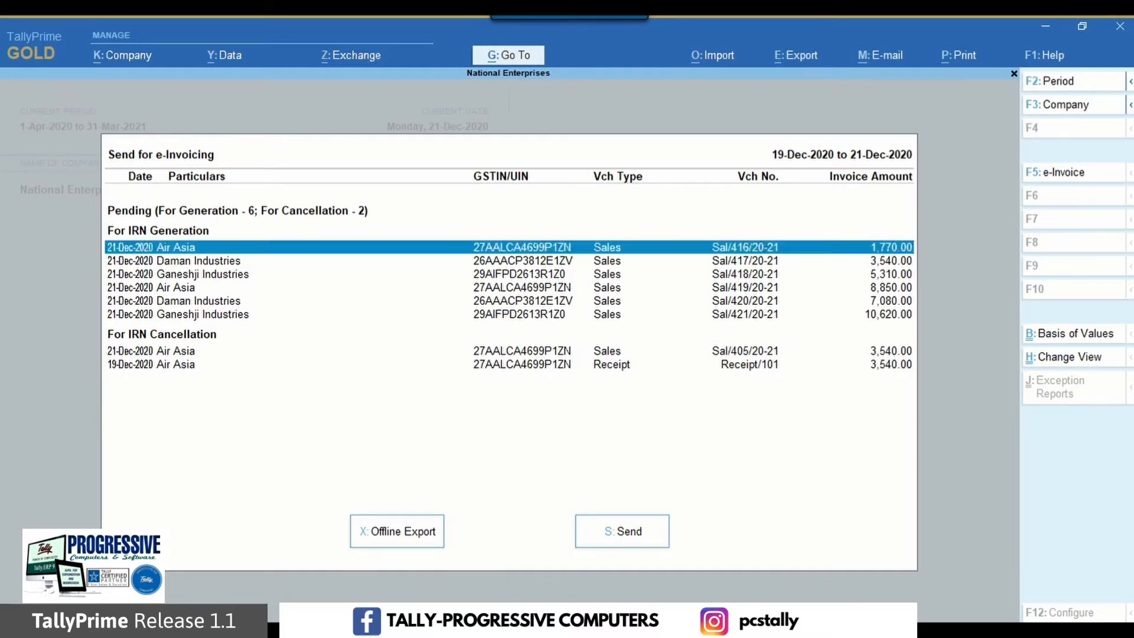
key(Down)
key(space)
key(Down)
key(space)
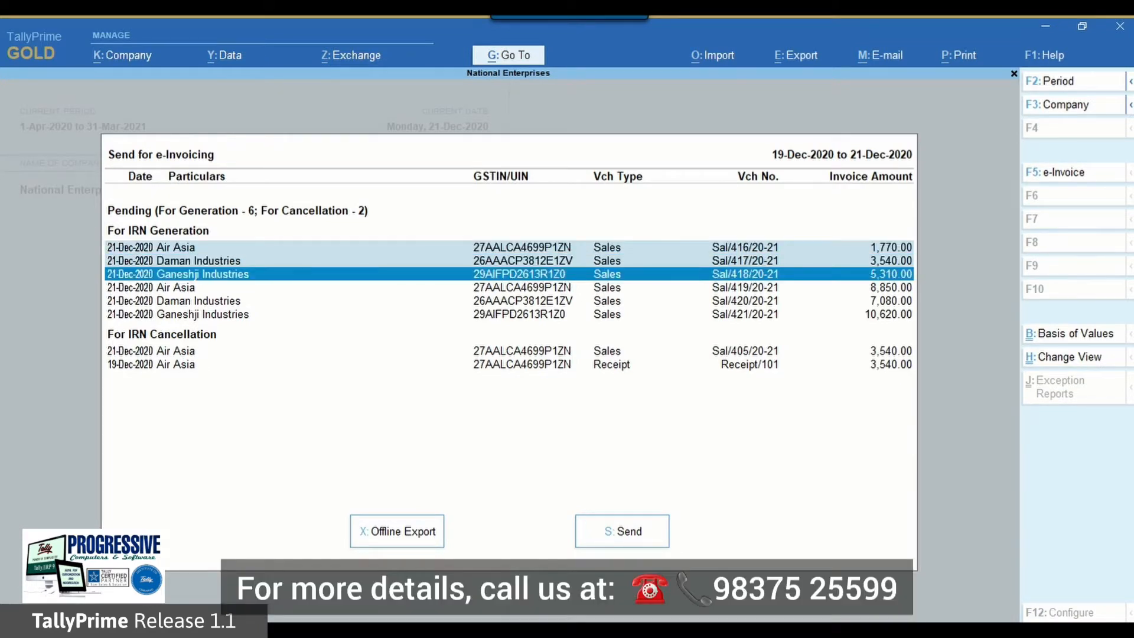
click(405, 533)
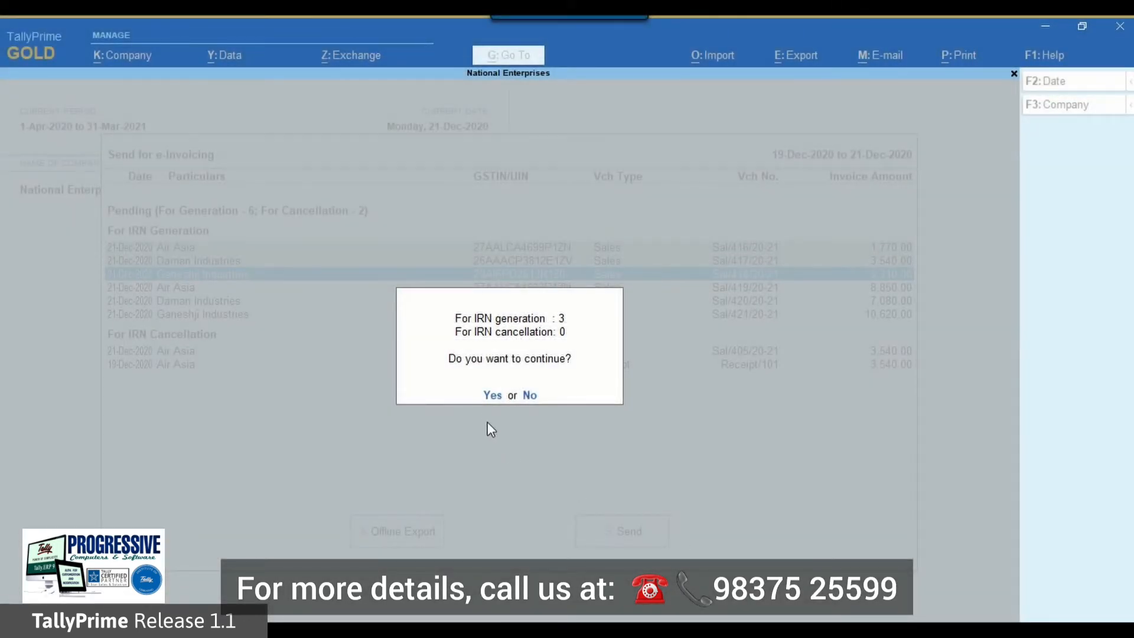
click(491, 396)
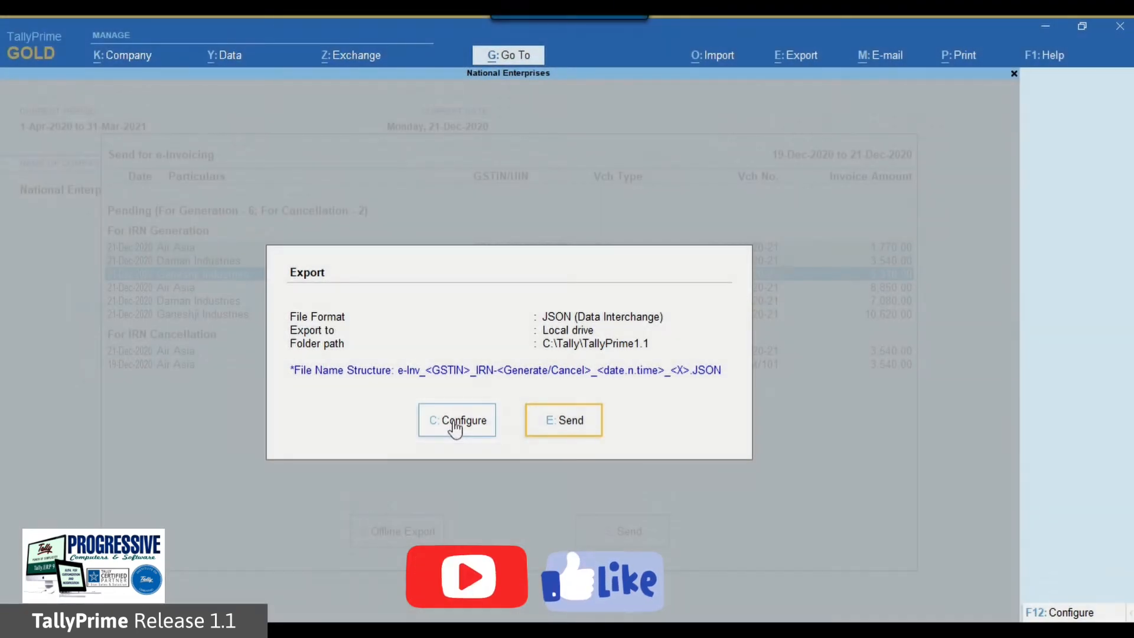
Step: Configure the export folder path as C:\Tally\TallyPrime1.1, export the JSON file and select it in that folder
click(455, 422)
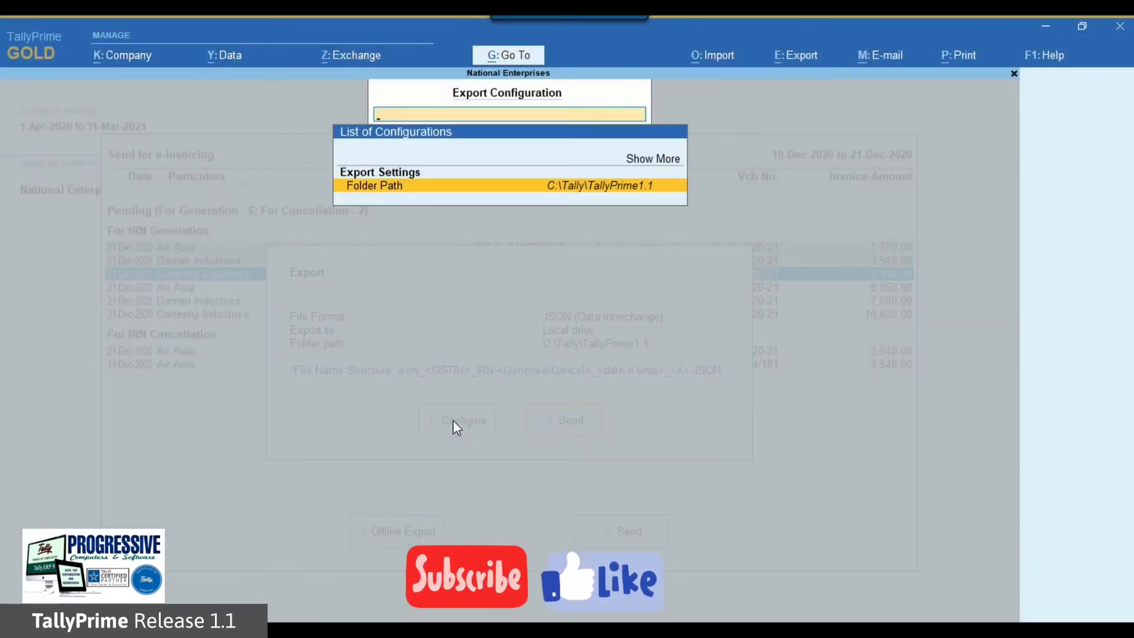
key(Return)
key(Down)
key(Down)
key(Down)
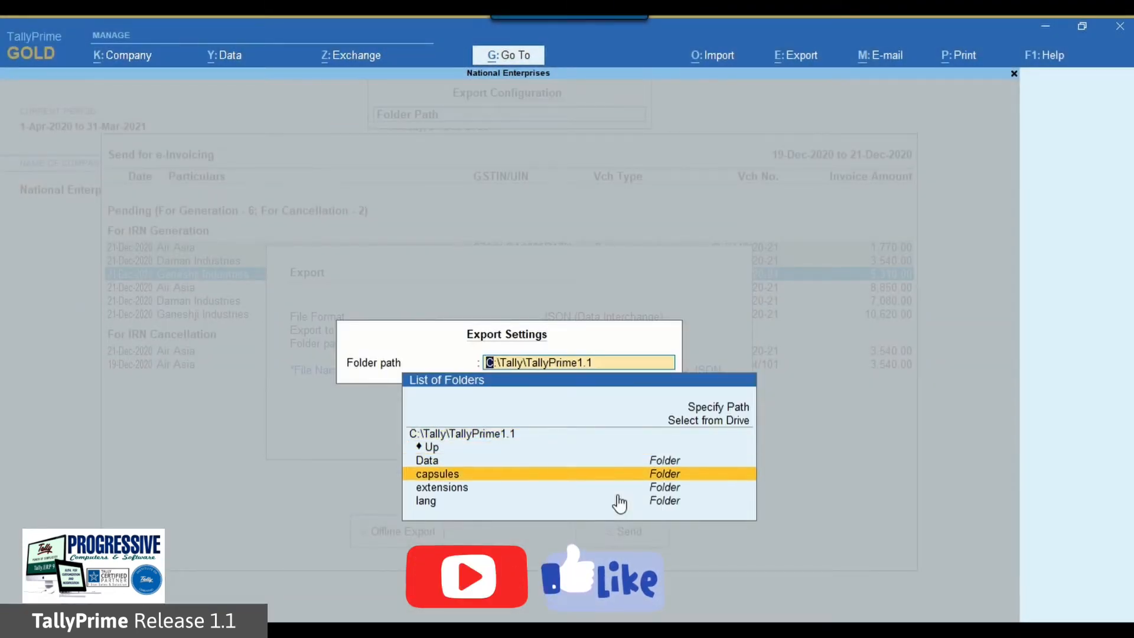
key(Up)
key(Up)
key(Up)
key(Return)
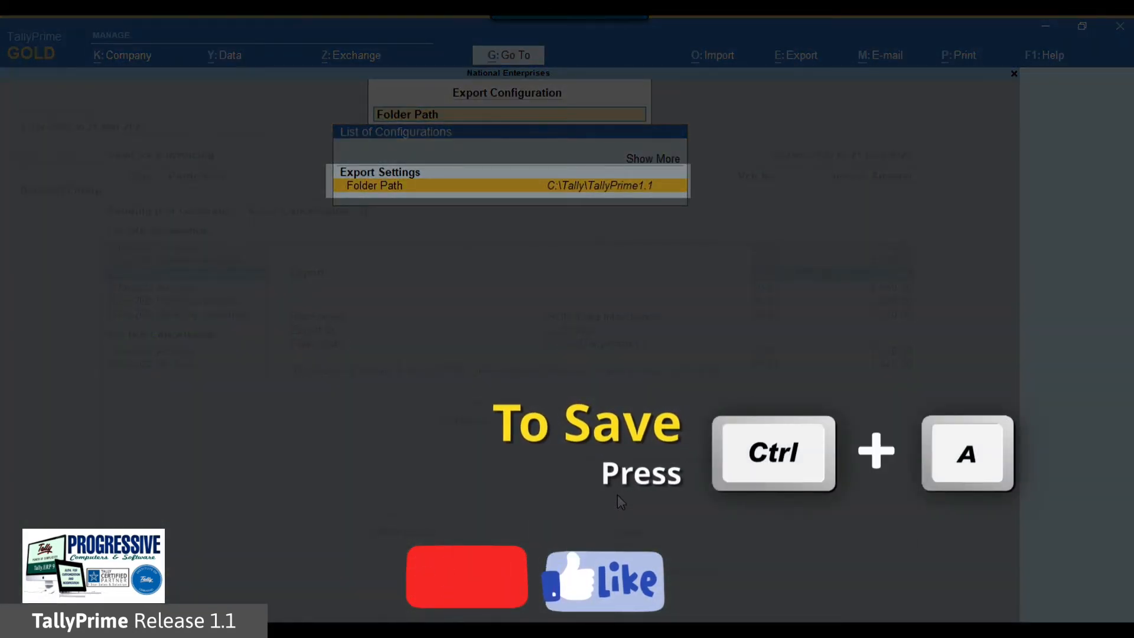
key(ctrl+a)
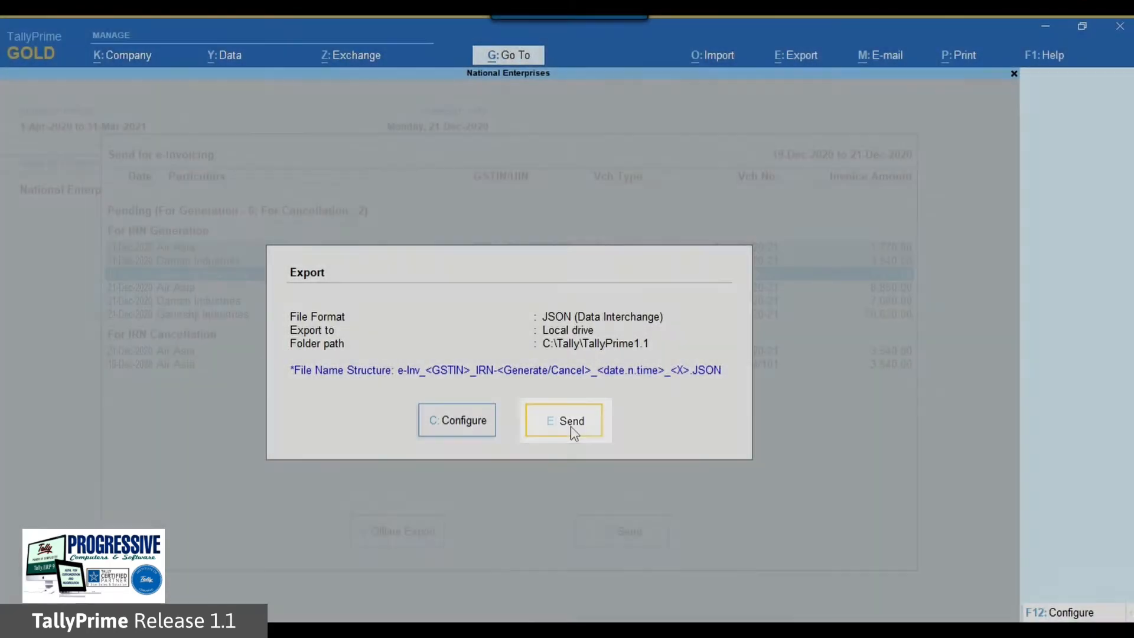
click(570, 428)
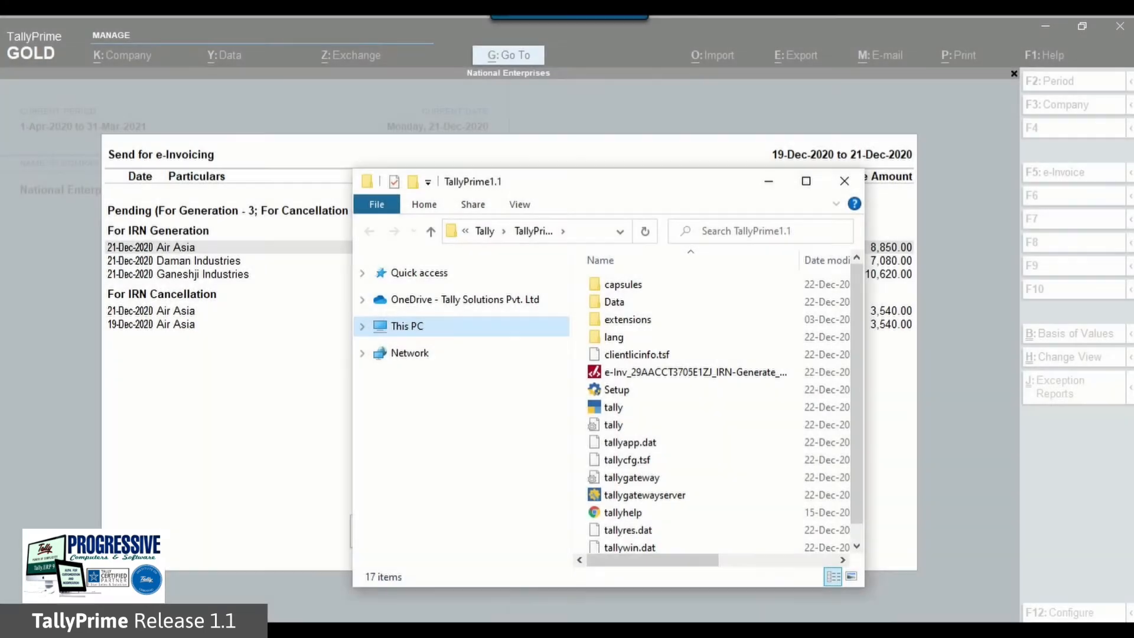
click(695, 372)
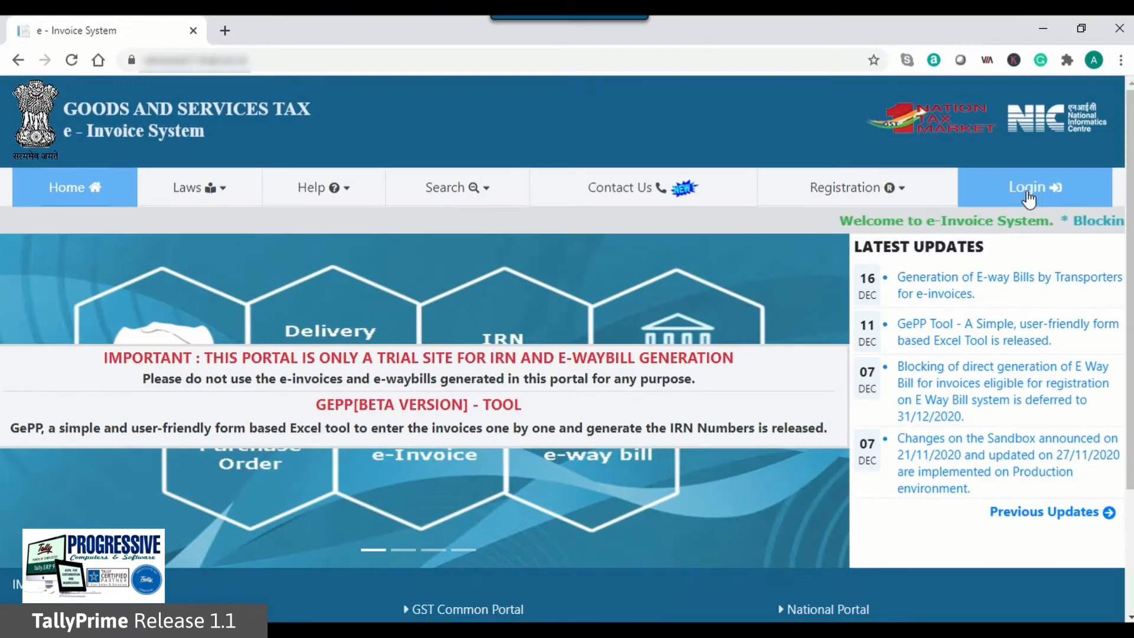
Step: Switch to the e-Invoice portal in the browser and log in with the filled-in credentials and the captcha code
click(1033, 187)
text(S)
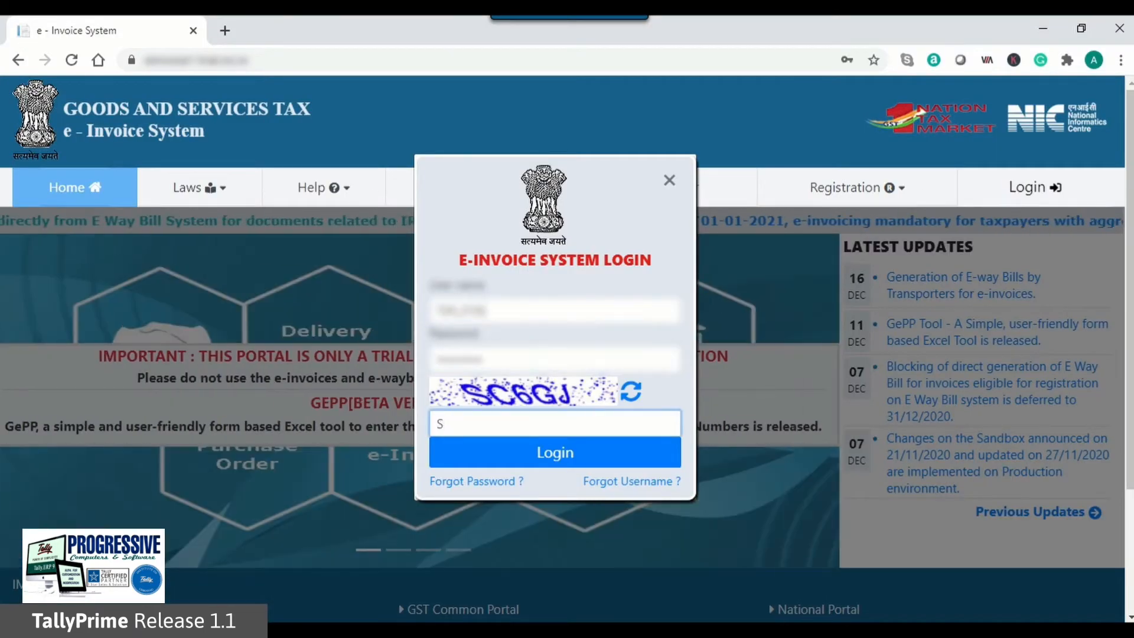
text(C6GJ)
click(582, 456)
Step: Bulk upload the exported IRN-Generate e-Invoice JSON file from C:\Tally\TallyPrime1.1 to the portal
click(167, 212)
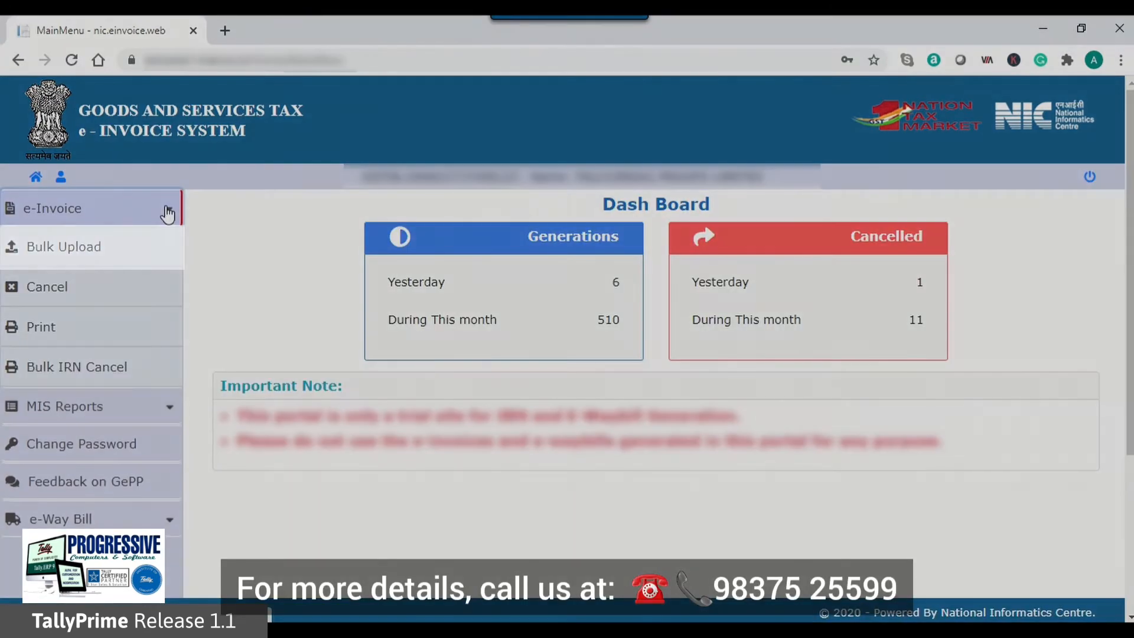
click(130, 258)
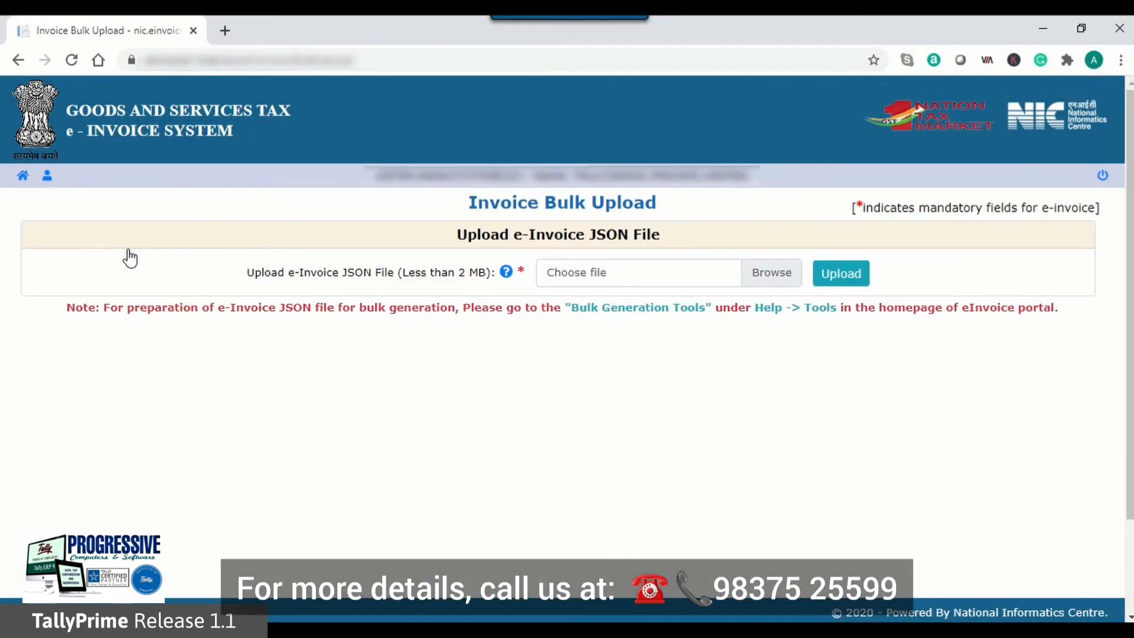
click(770, 273)
text(C)
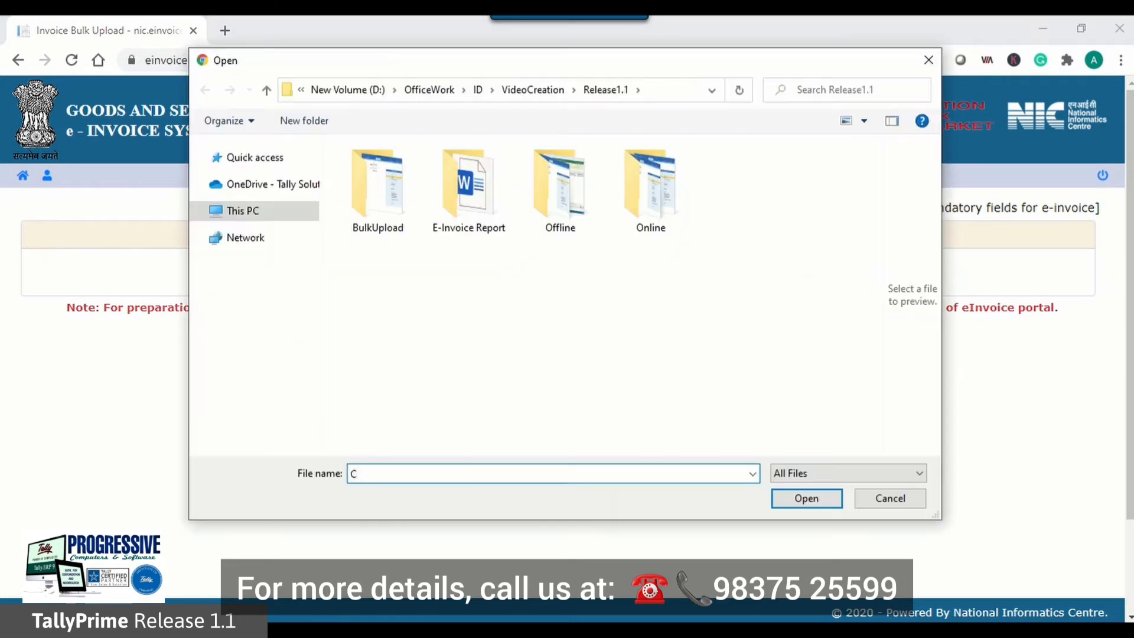
text(:\Tally\TallyPrime1.1)
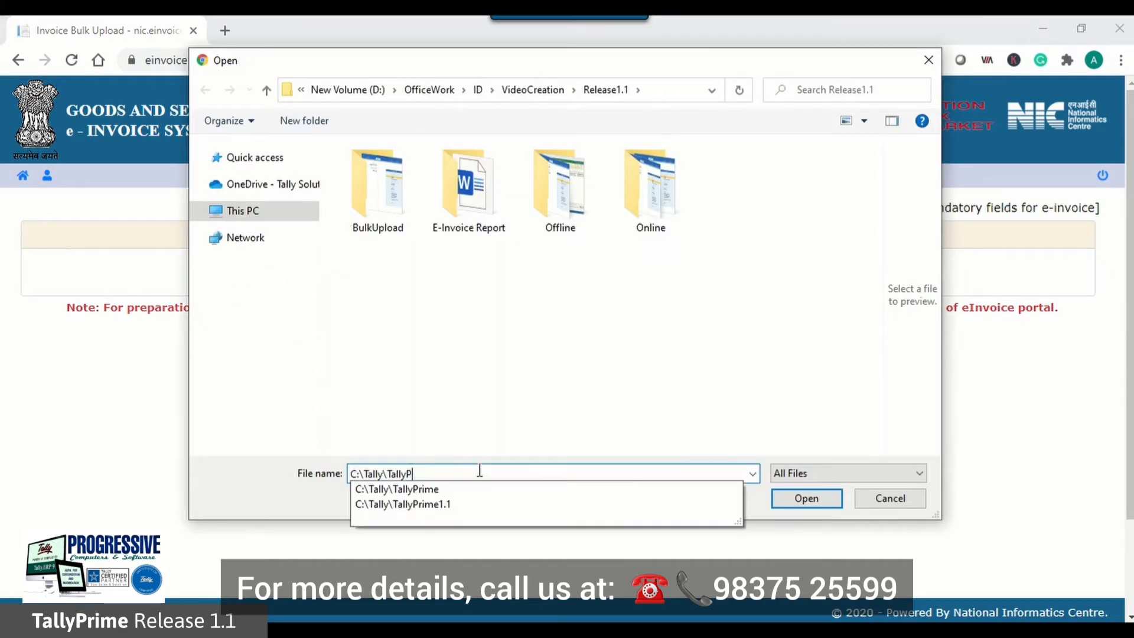
key(Return)
click(464, 258)
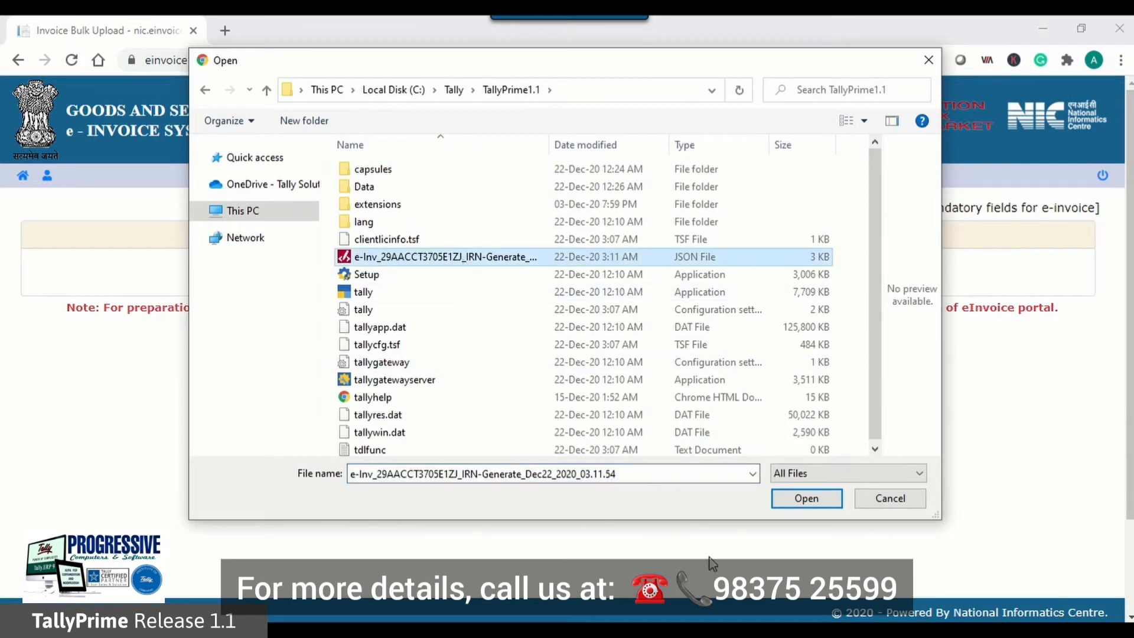
click(807, 499)
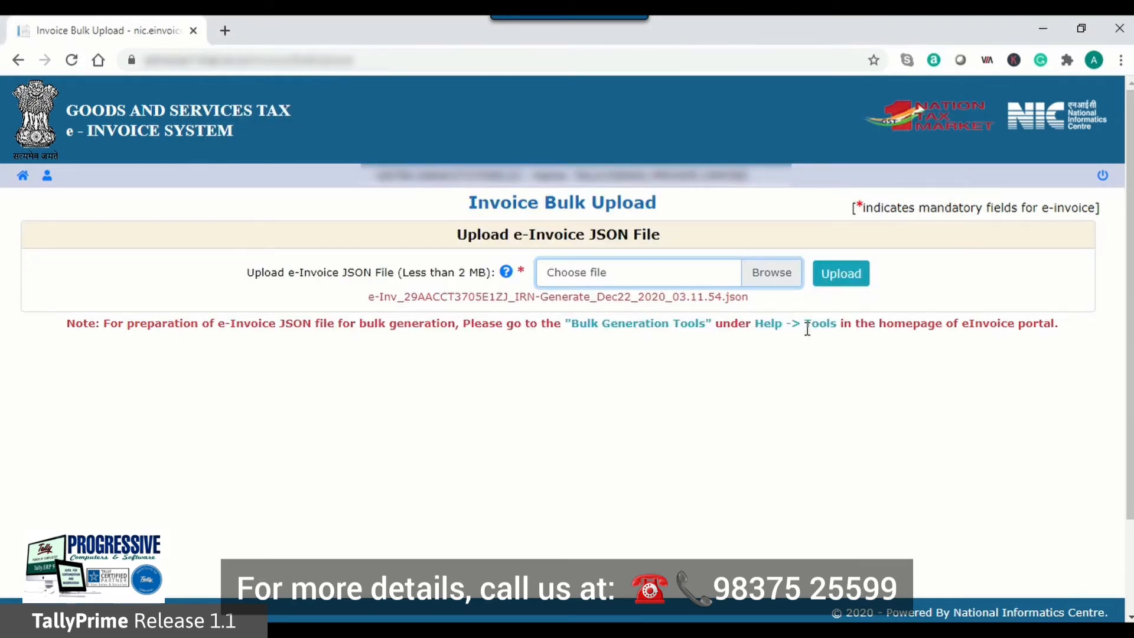
click(848, 278)
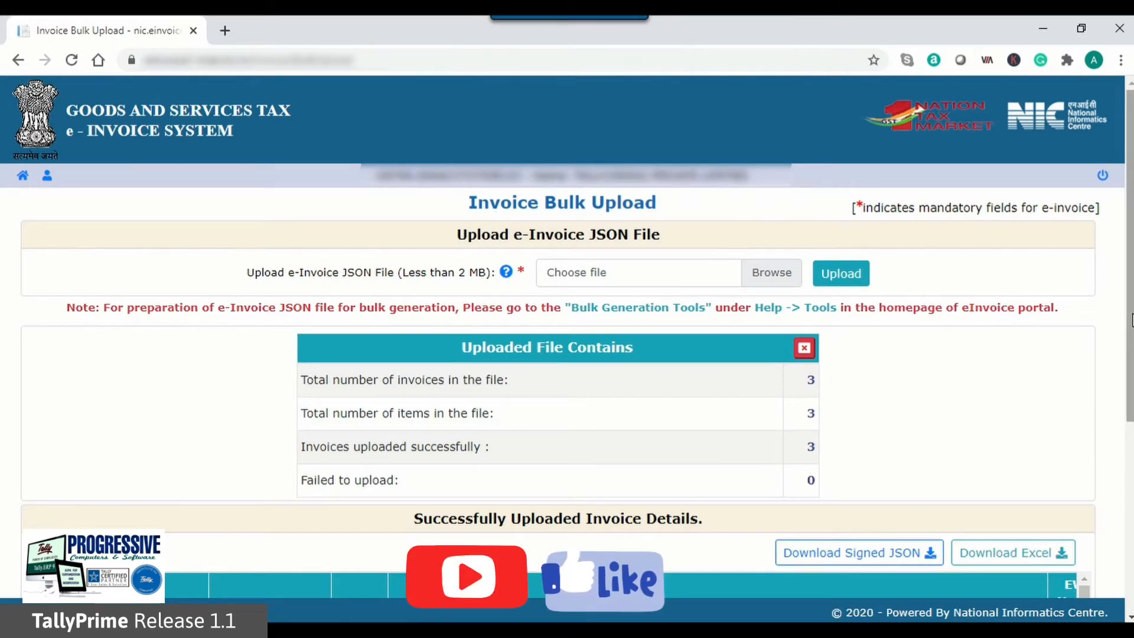
Step: Download the successfully uploaded invoice details as an Excel file and open it
drag(1130, 322, 1130, 495)
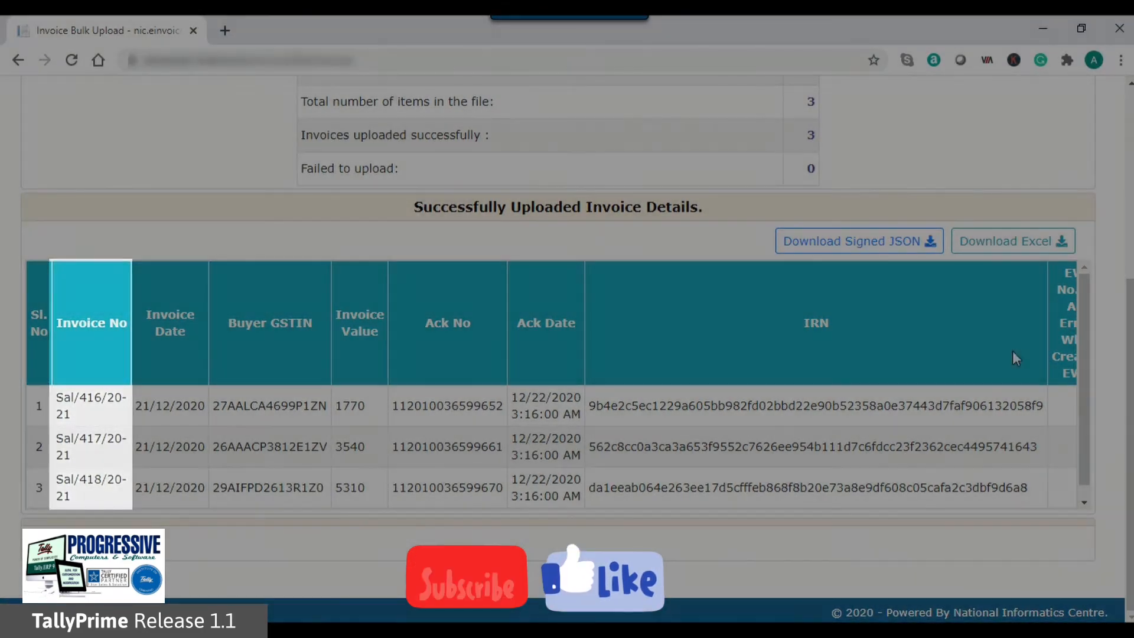
click(1002, 242)
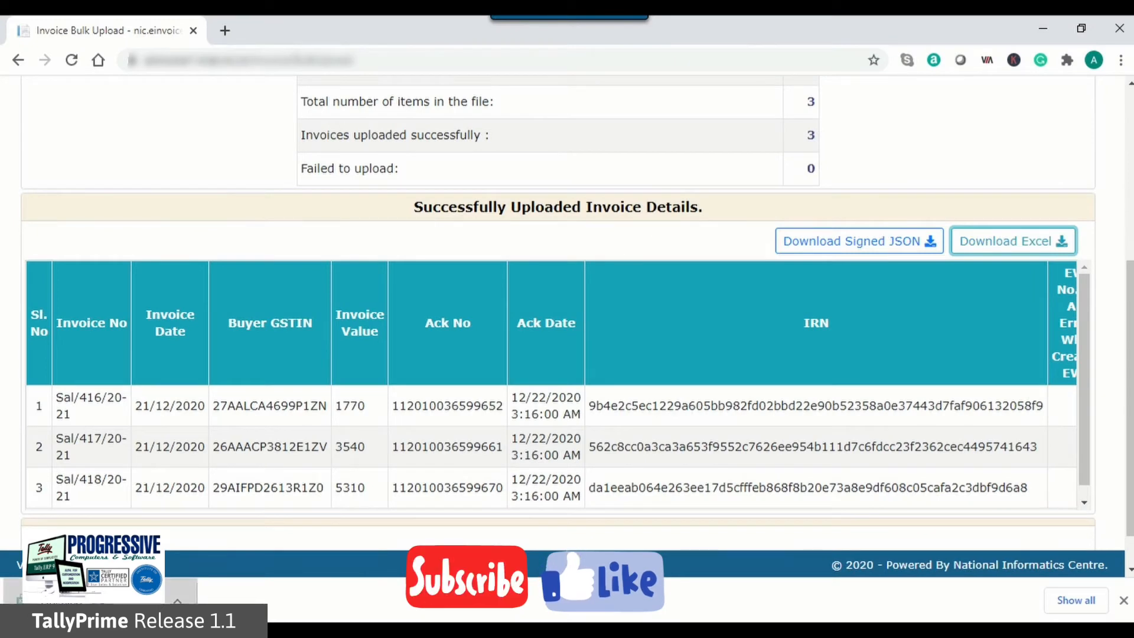
click(89, 599)
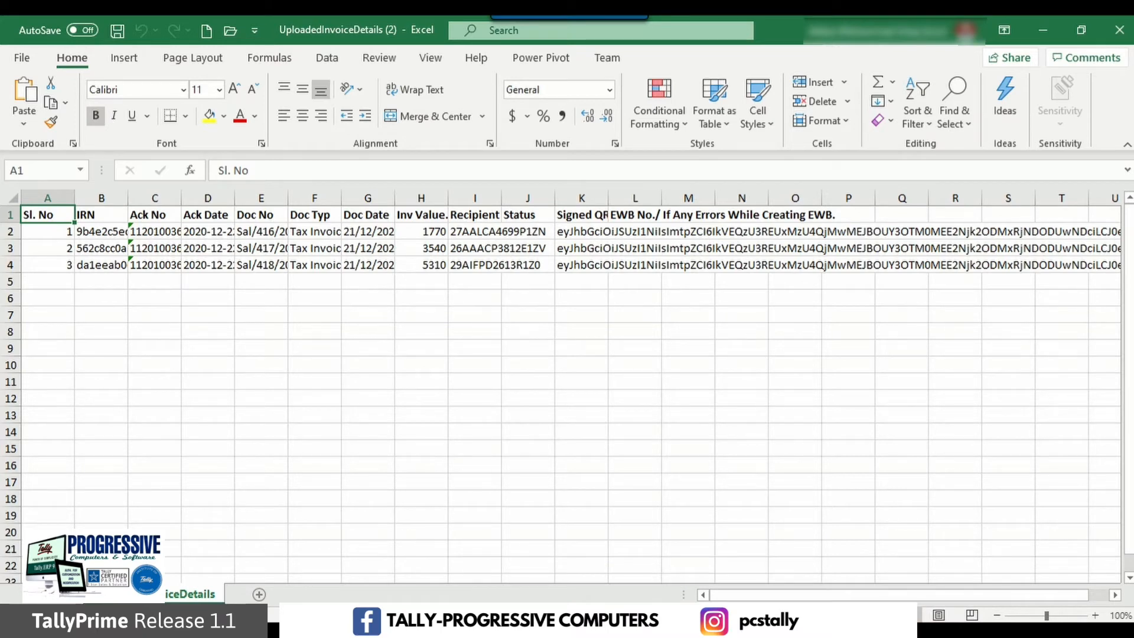
Step: Switch to TallyPrime and open the e-Invoice report from the list of reports
key(alt+Tab)
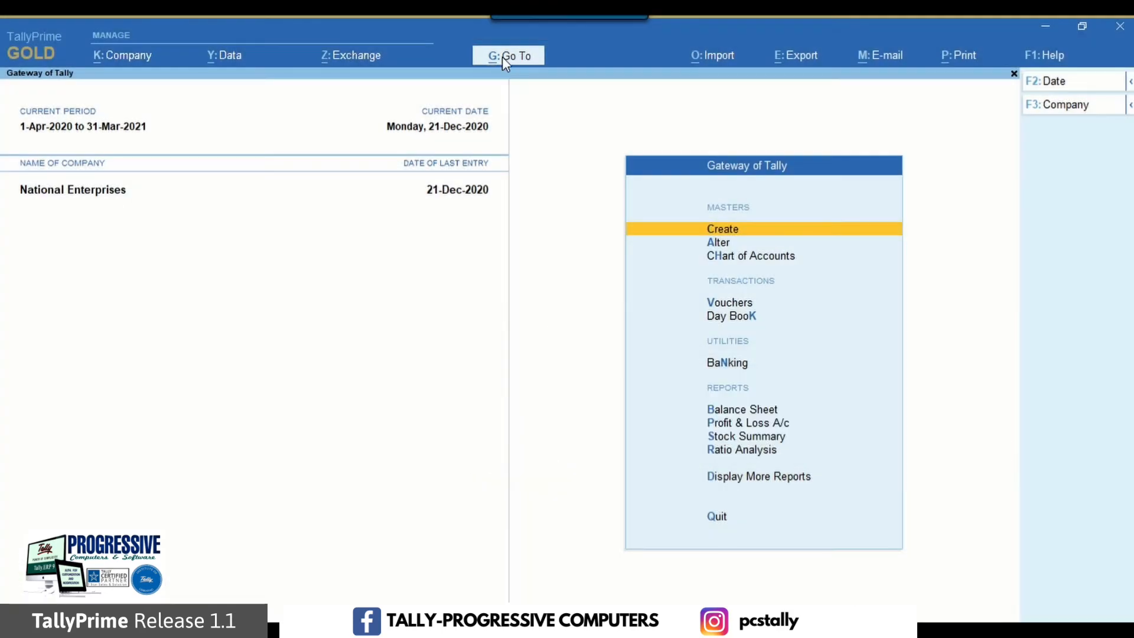
click(503, 59)
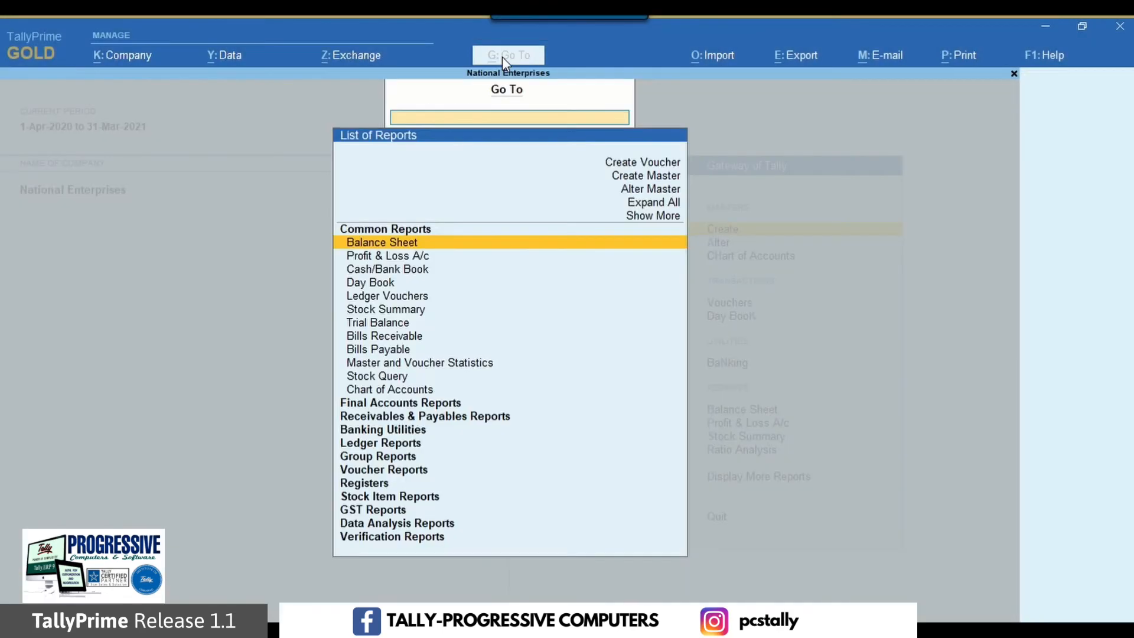
text(Ein)
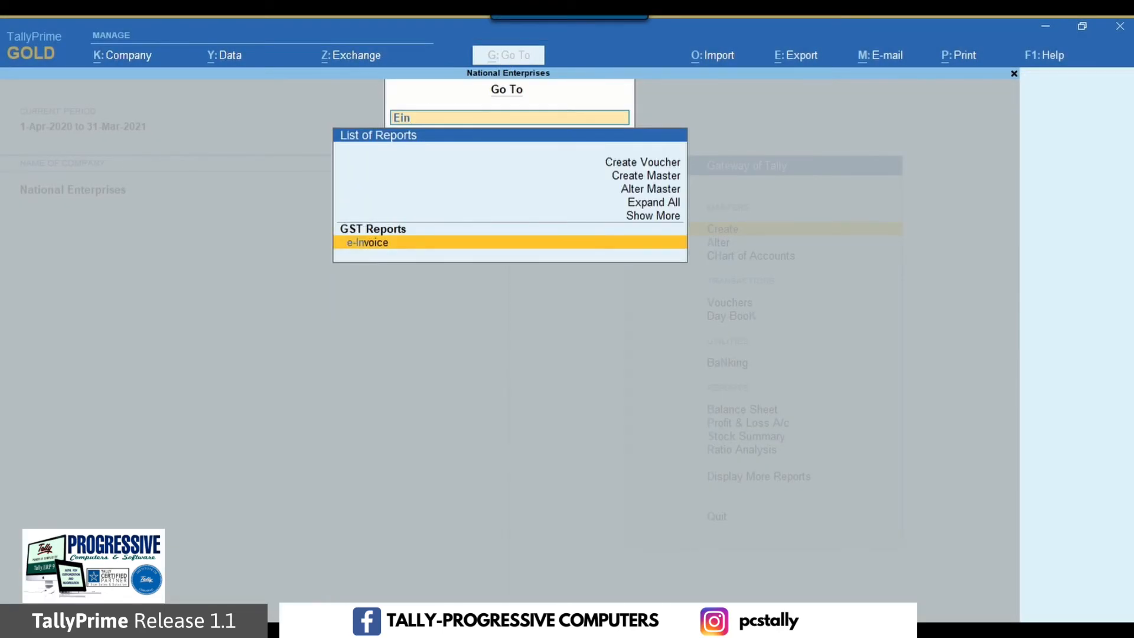
key(Return)
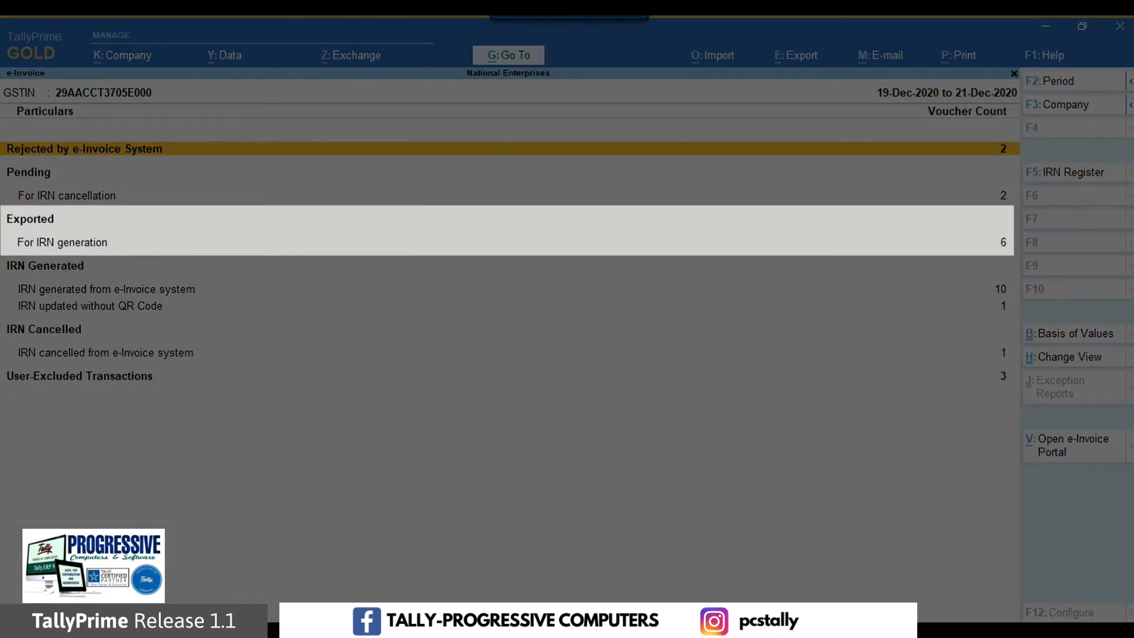
Step: Open the list of vouchers exported for IRN generation from the e-Invoice report
key(Down)
key(Down)
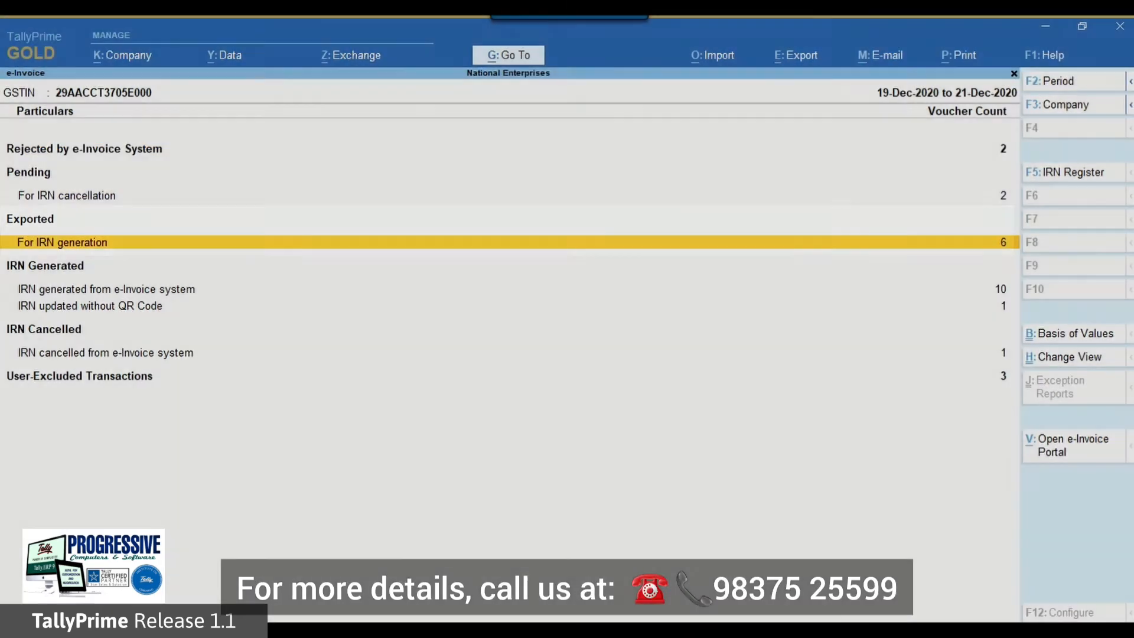
key(Return)
key(Down)
key(Down)
key(Down)
key(Down)
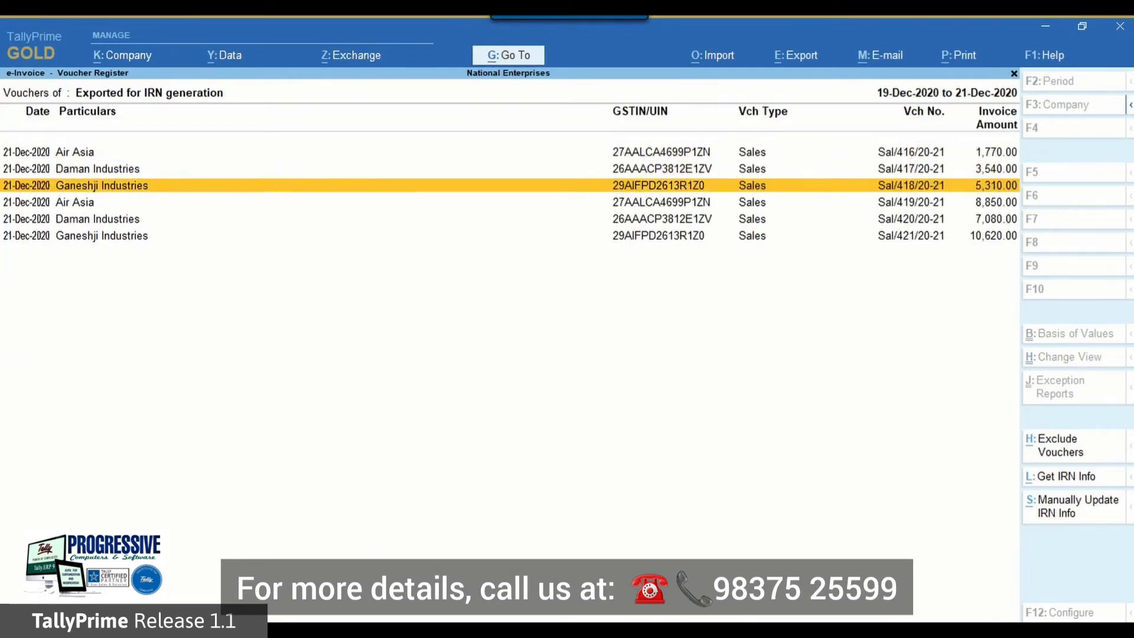
Step: Select the Air Asia voucher Sal/416/20-21 and open the manual IRN info update for it
key(Up)
key(Up)
key(Up)
key(Up)
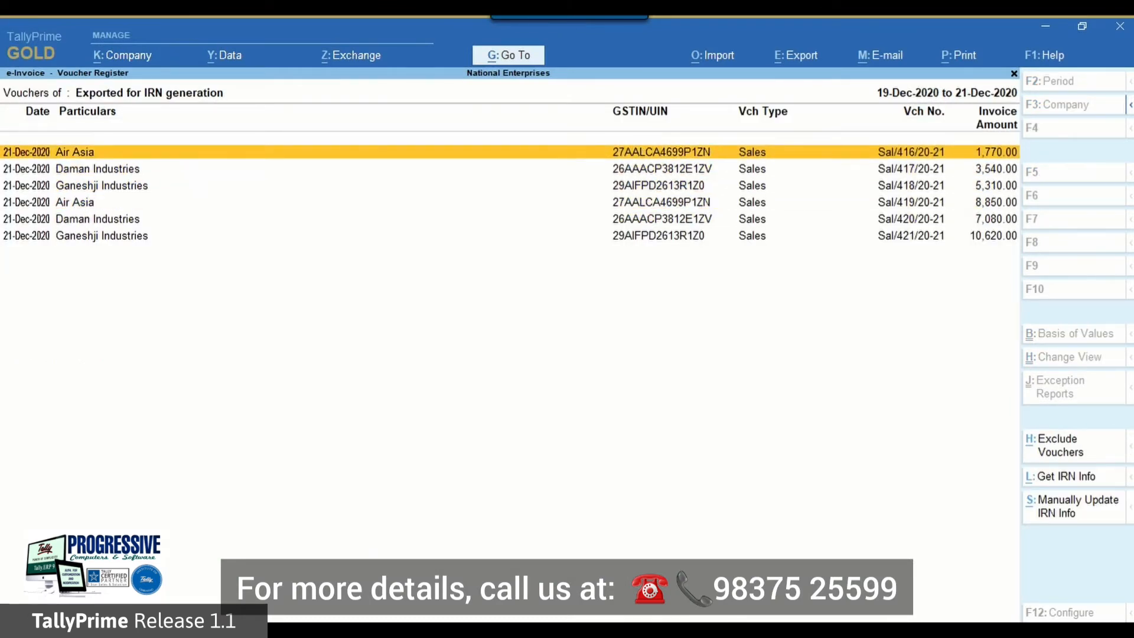
key(space)
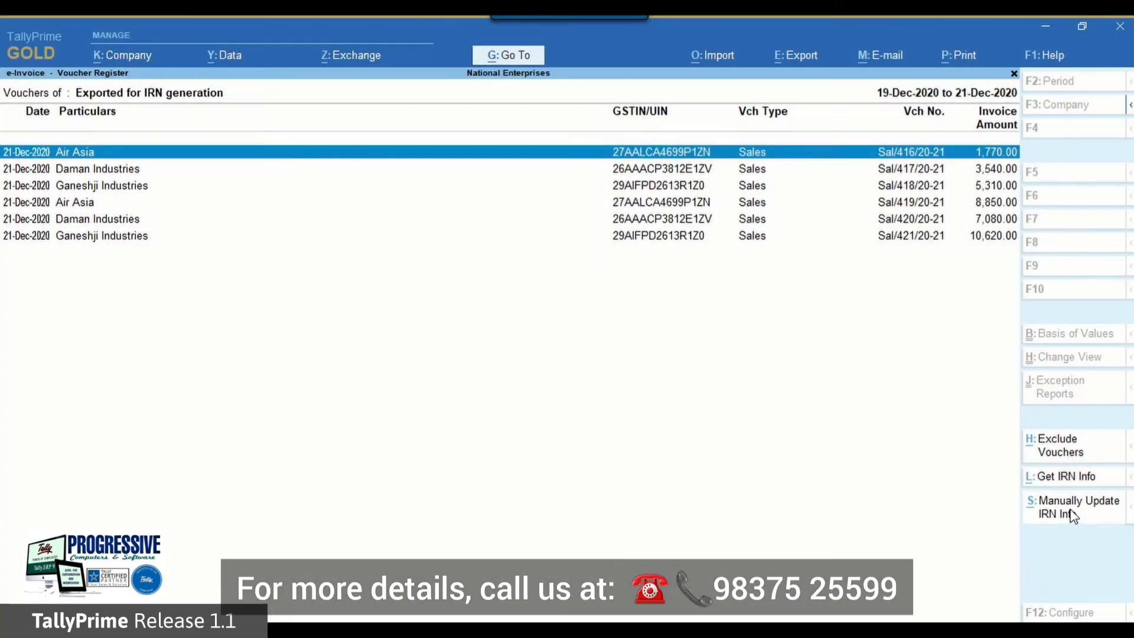
click(1072, 515)
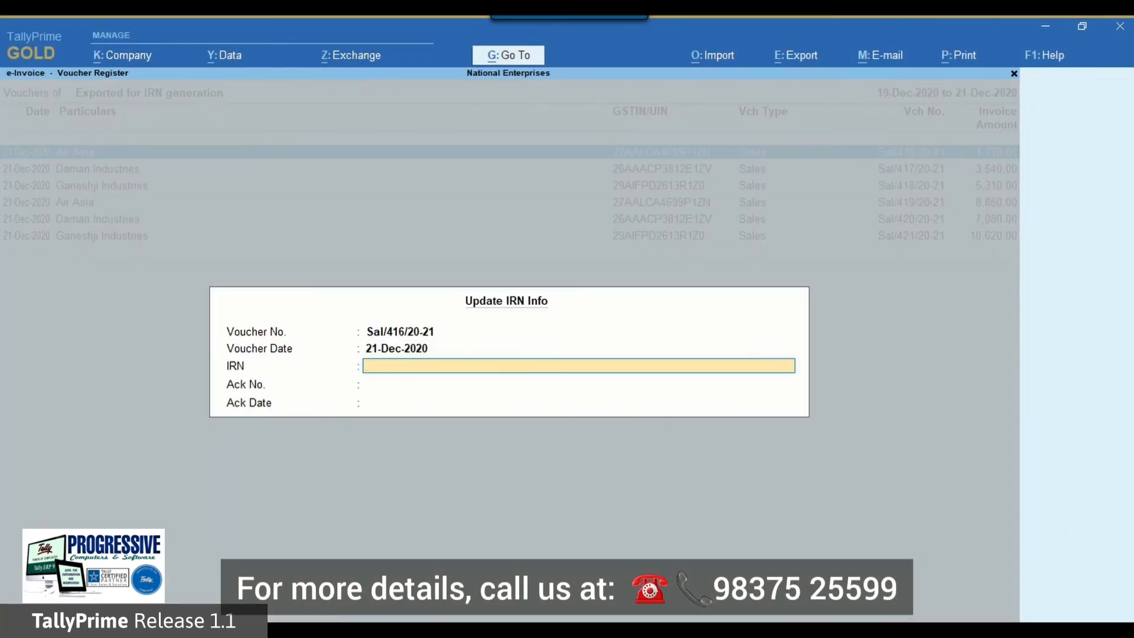
Step: Copy the full IRN of invoice Sal/416/20-21 from the Excel invoice details into the IRN field in TallyPrime
key(alt+Tab)
click(101, 232)
drag(596, 170, 211, 170)
key(ctrl+c)
key(alt+Tab)
key(ctrl+v)
Step: Copy the acknowledgement number of the same invoice from Excel into the Ack No. field in TallyPrime
key(alt+Tab)
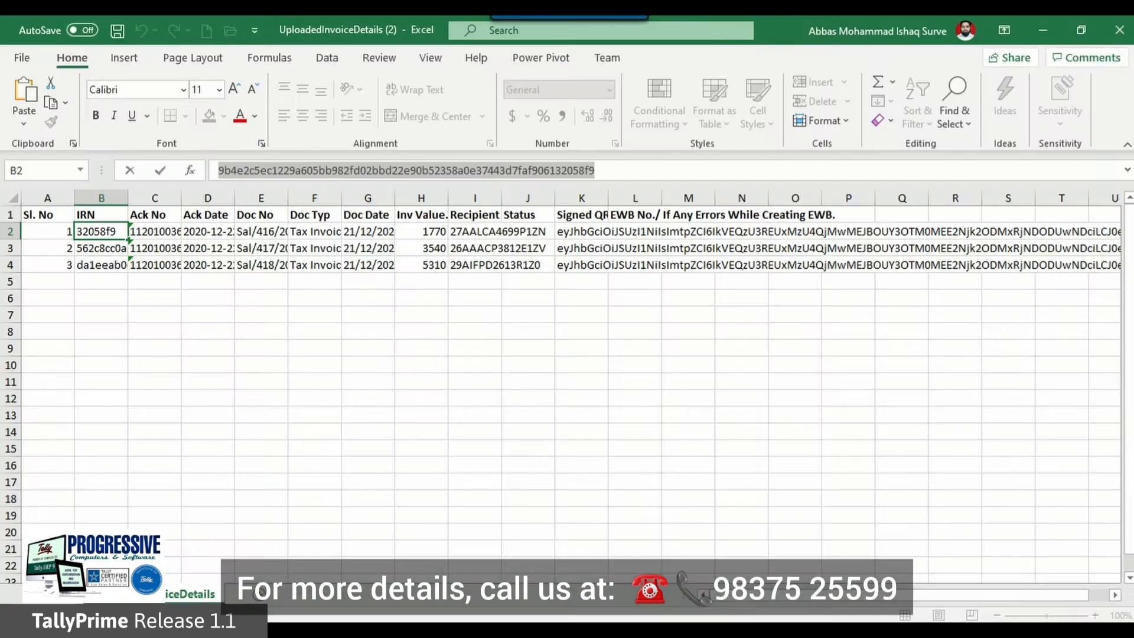
click(155, 231)
drag(307, 171, 217, 170)
key(ctrl+c)
key(alt+Tab)
key(ctrl+v)
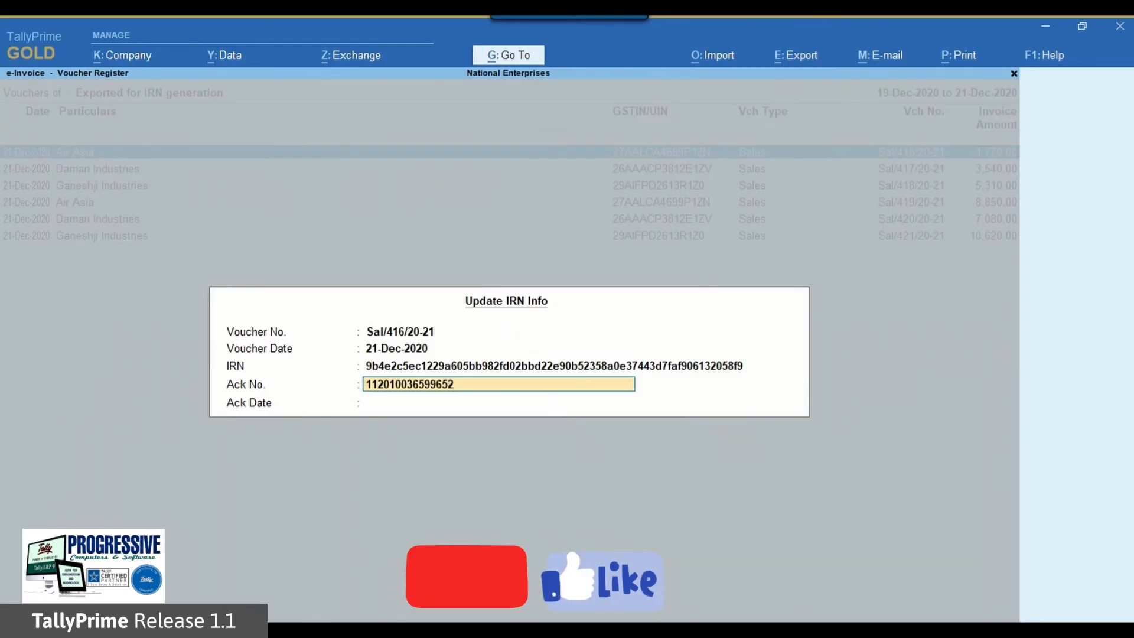
Step: Check the acknowledgement date in Excel, set Ack Date to 22-12-2020 in TallyPrime and save the IRN info
key(alt+Tab)
key(Right)
key(alt+Tab)
text(22-12-2020)
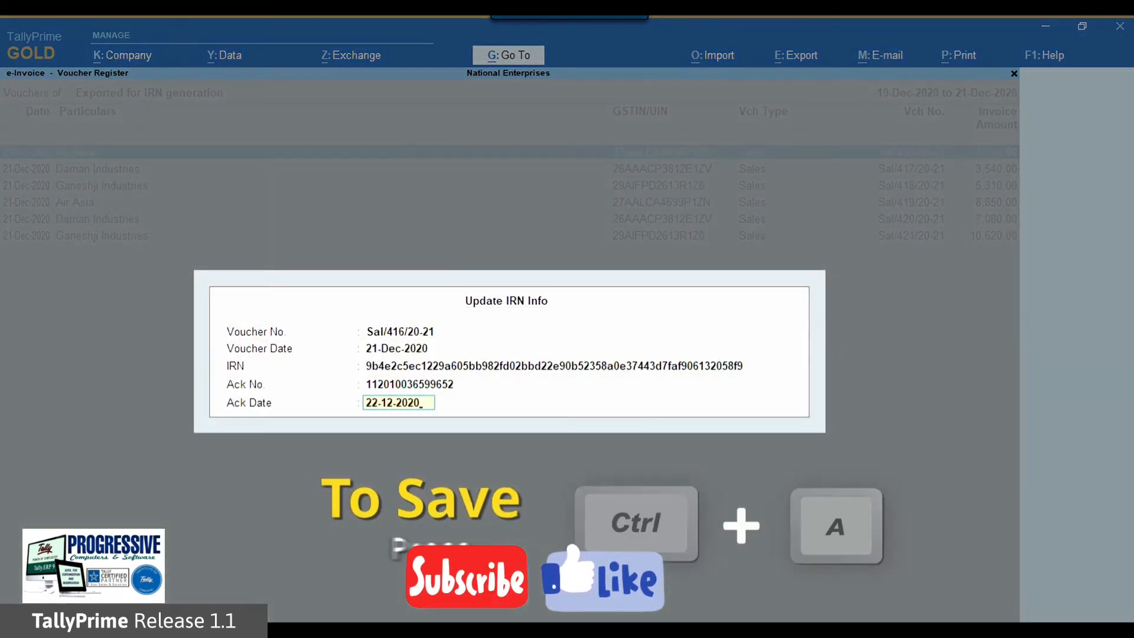
key(ctrl+a)
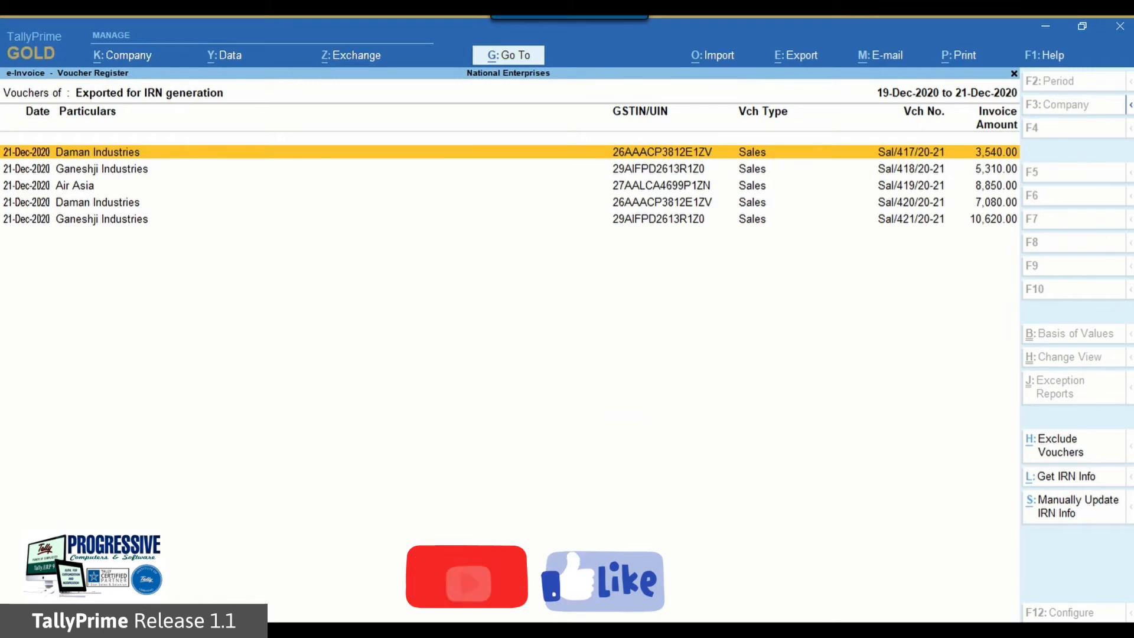
Step: Return to the e-Invoice report and locate the Air Asia voucher Sal/416/20-21 under IRN updated without QR Code
key(Escape)
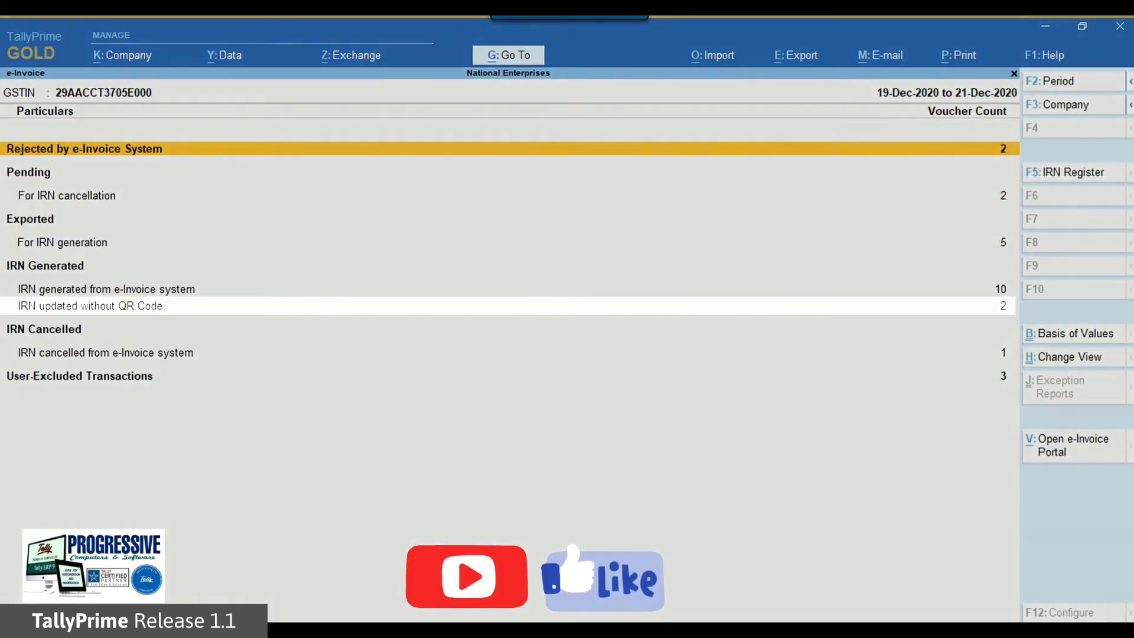
key(Down)
key(Down)
key(Down)
key(Down)
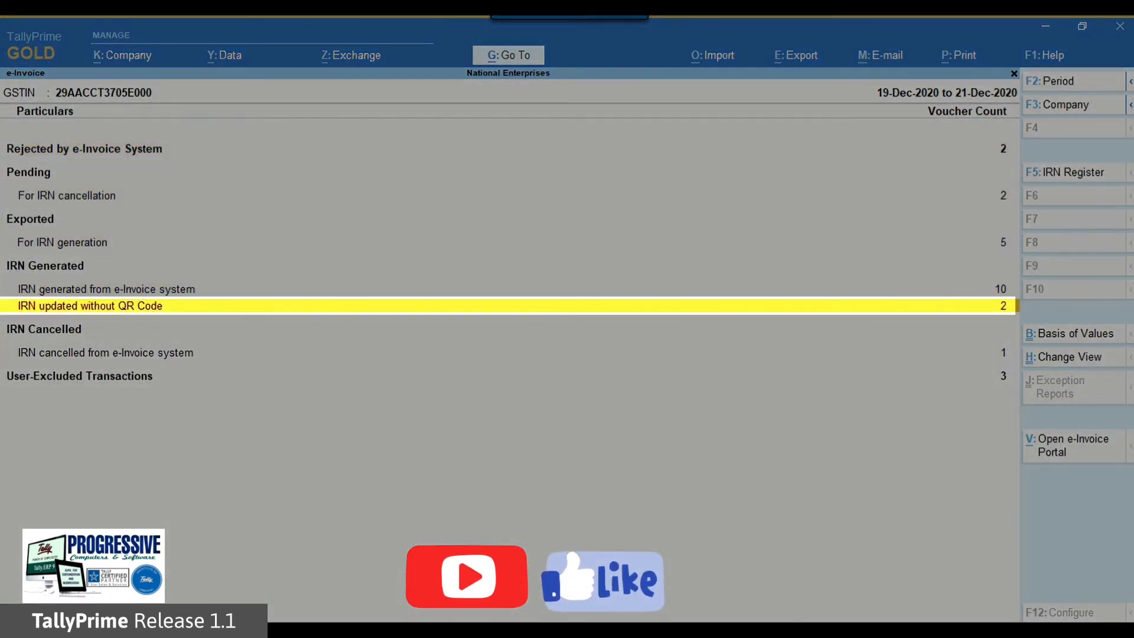
key(Return)
key(Down)
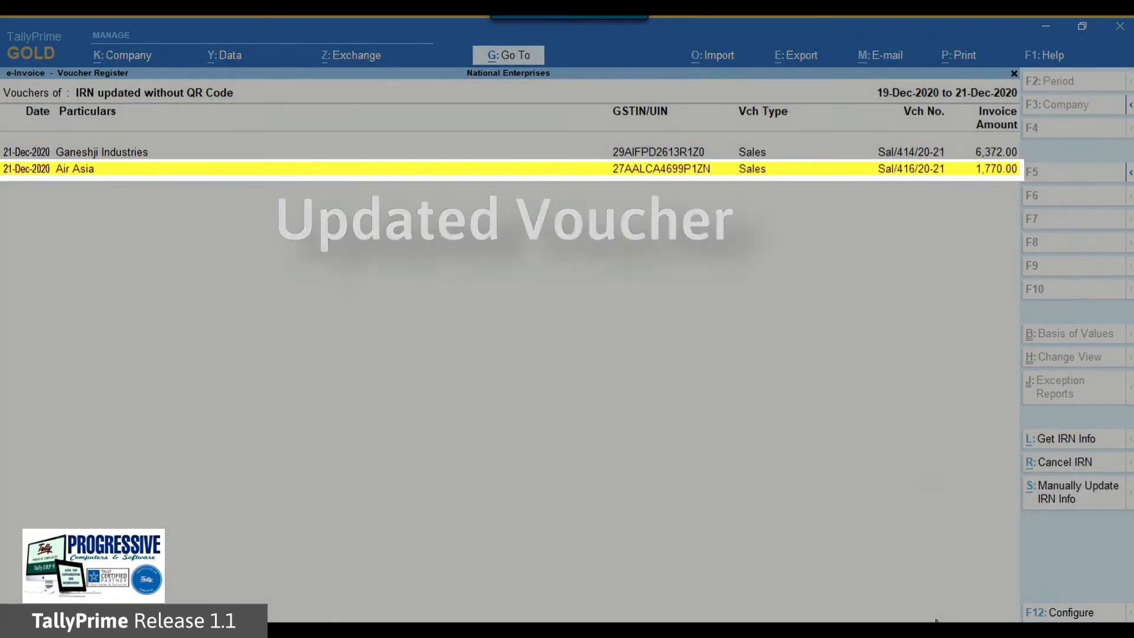
Step: Open the Air Asia voucher and view a zoomed print preview of its tax invoice
key(Return)
key(alt+p)
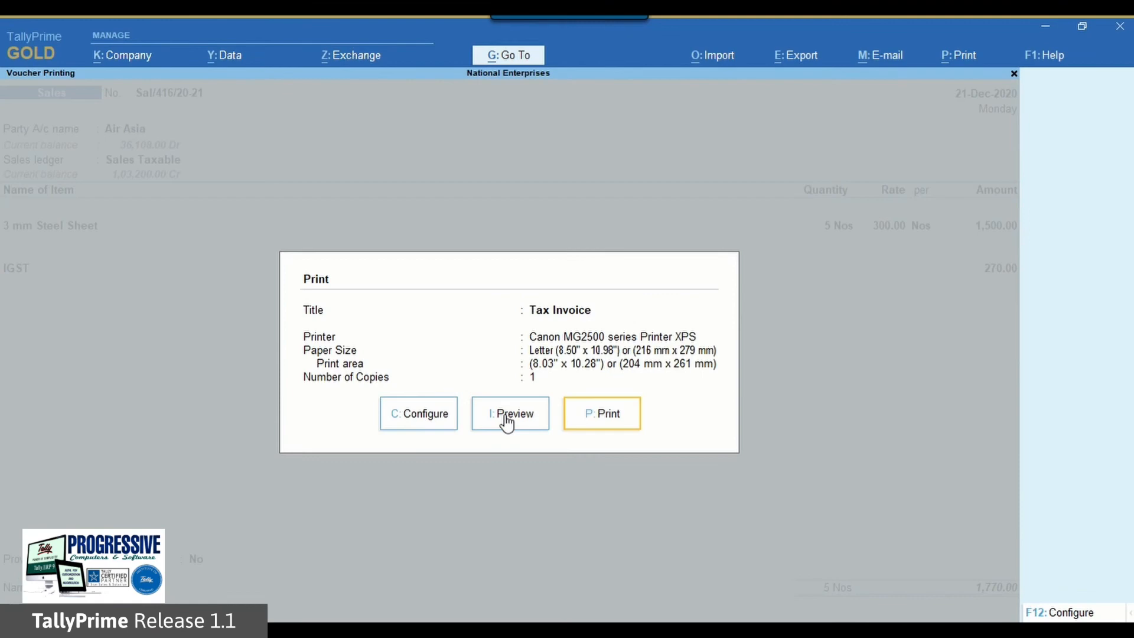
click(506, 416)
click(679, 595)
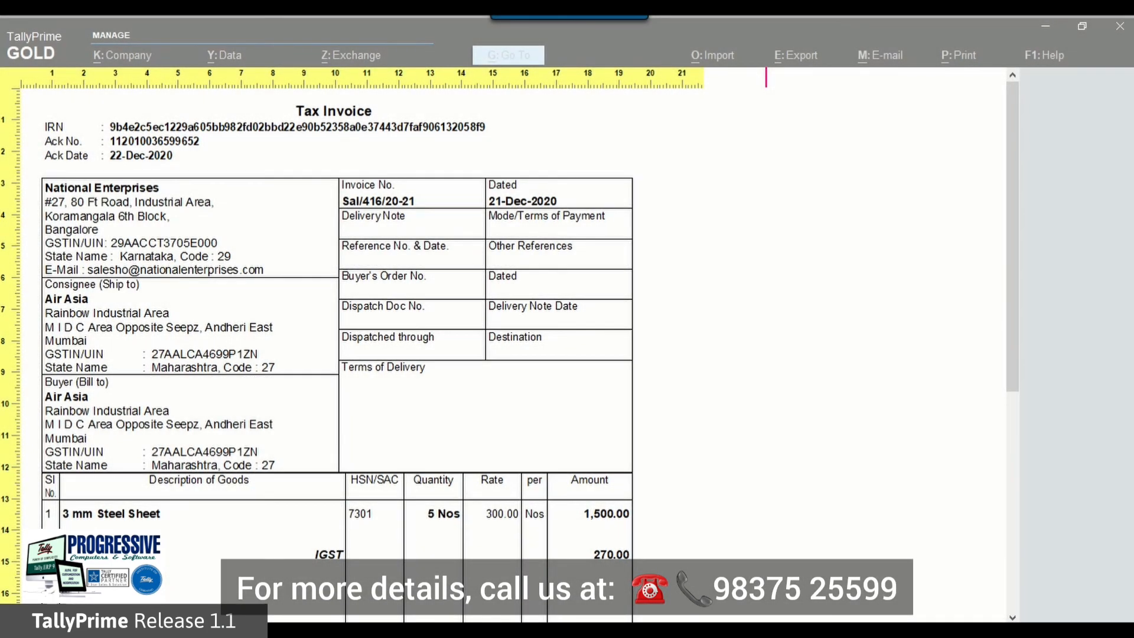
Step: Close the preview and the voucher, and reopen the list of vouchers exported for IRN generation
key(Escape)
key(Escape)
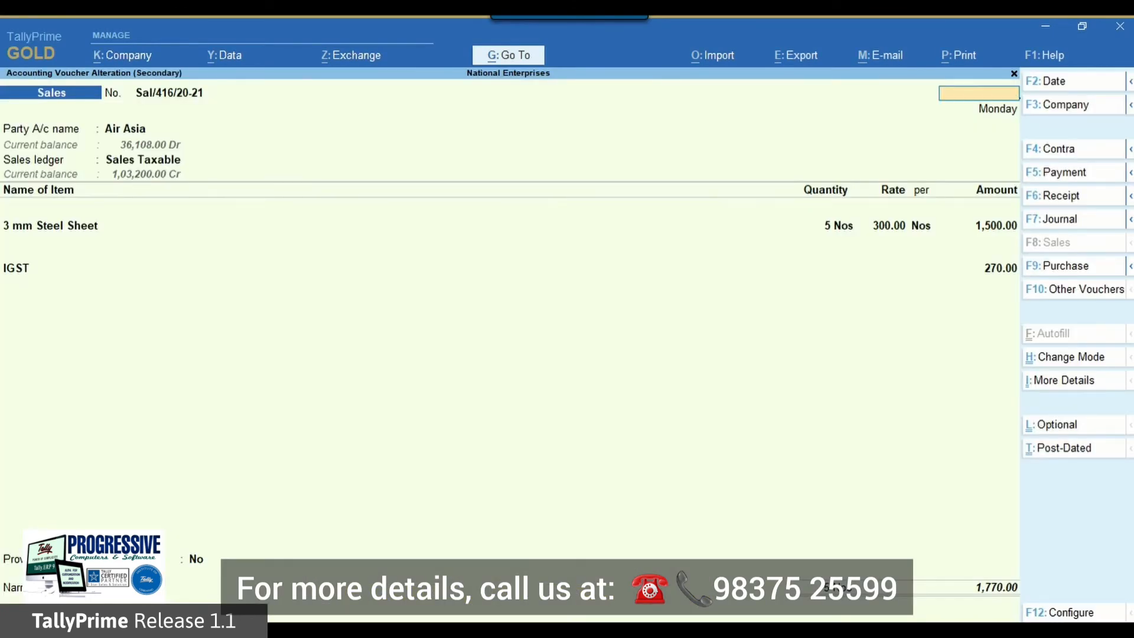
key(Escape)
key(Return)
key(Escape)
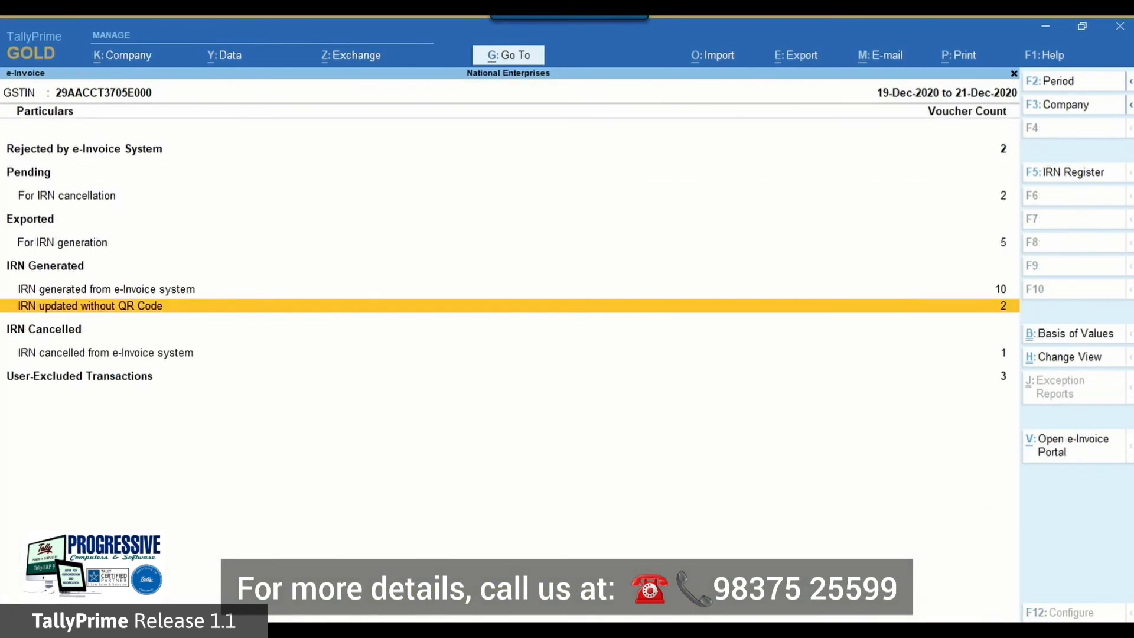
key(Up)
key(Up)
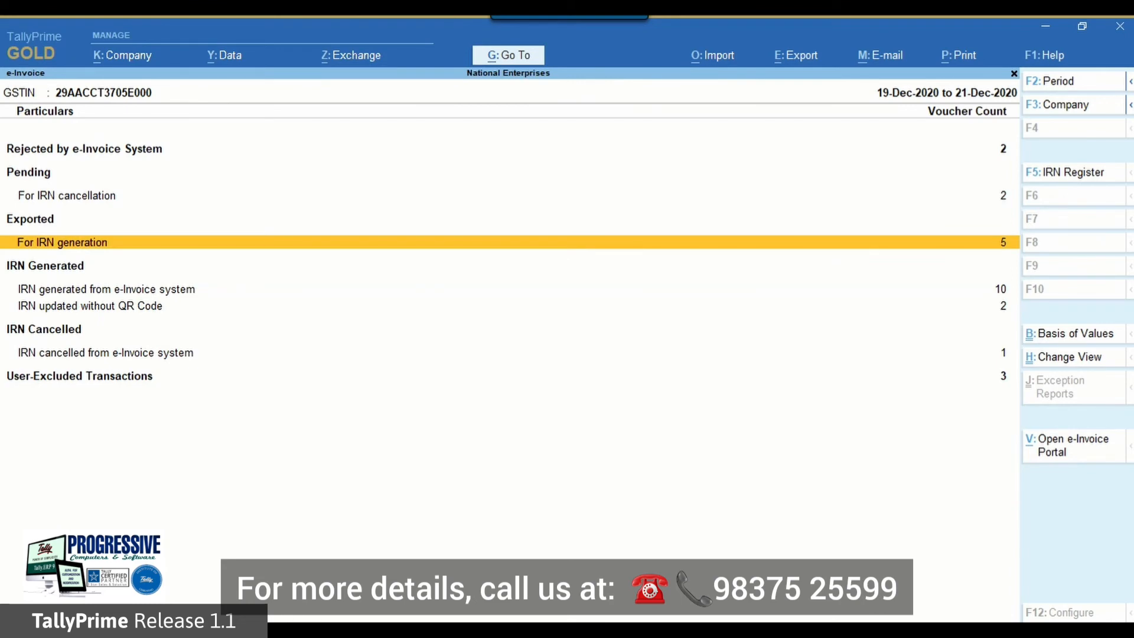
key(Return)
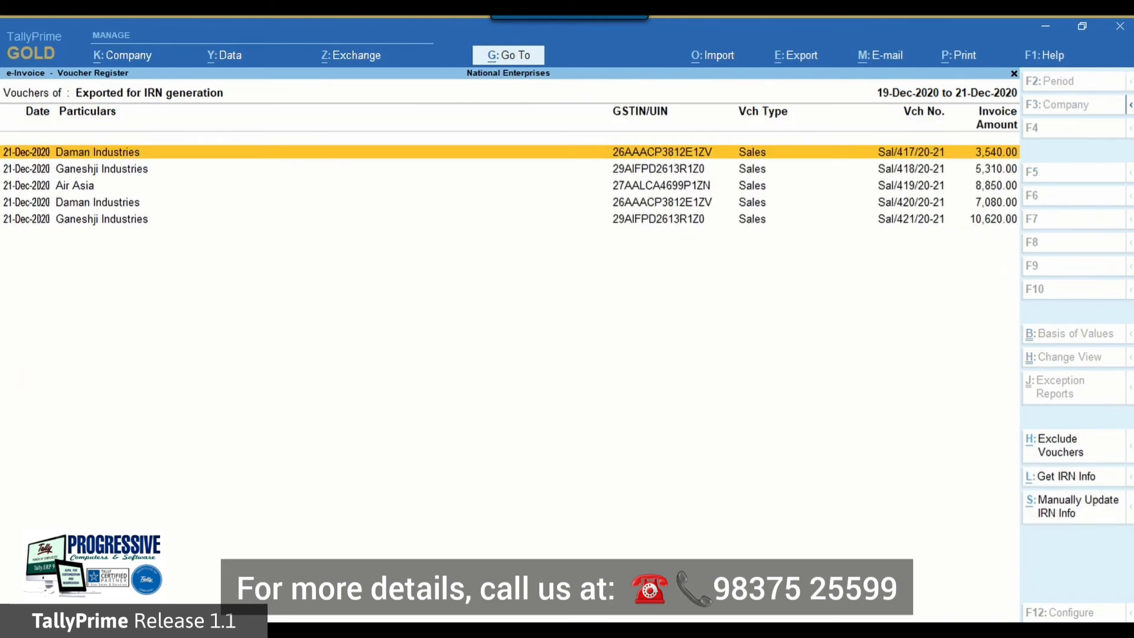
Step: Select vouchers Sal/419/20-21, Sal/420/20-21 and Sal/421/20-21 and request their IRN info from the e-Invoice system
key(Down)
key(Down)
key(space)
key(shift+Down)
key(shift+Down)
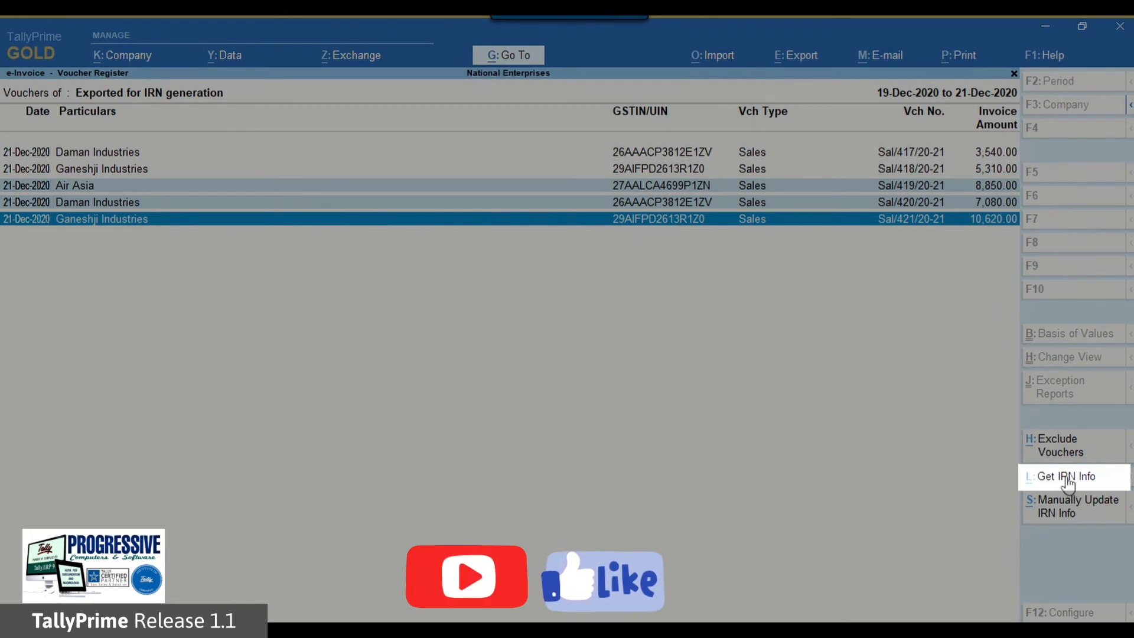
click(1068, 480)
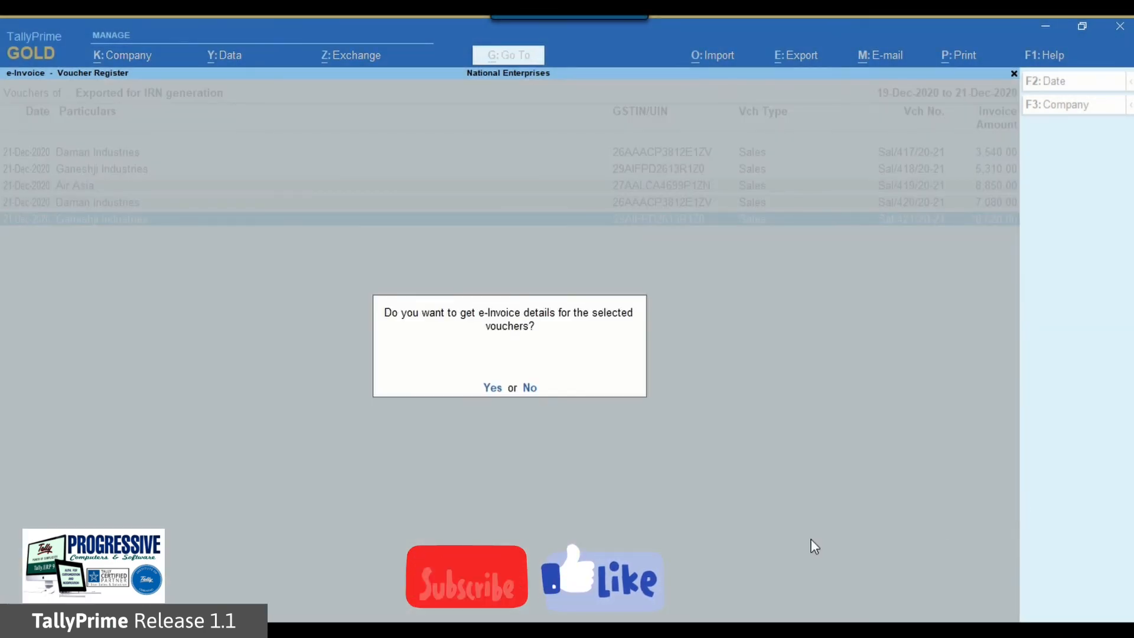
Step: Confirm fetching the e-Invoice details, log in with the e-Invoice account password and dismiss the exchange summary
click(495, 387)
key(Return)
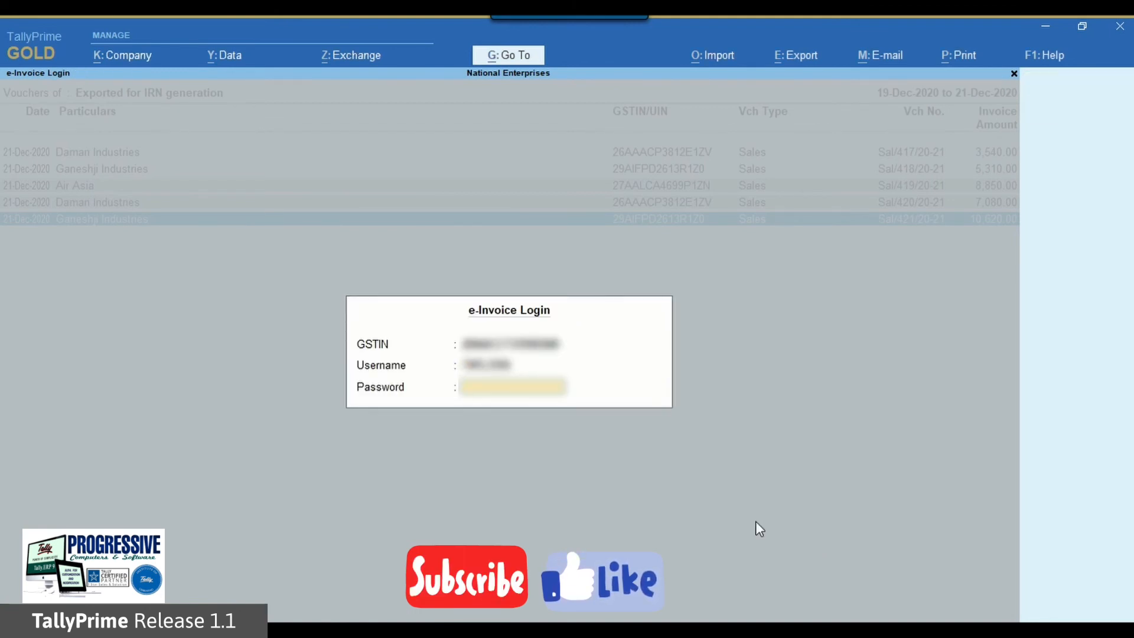
text(********)
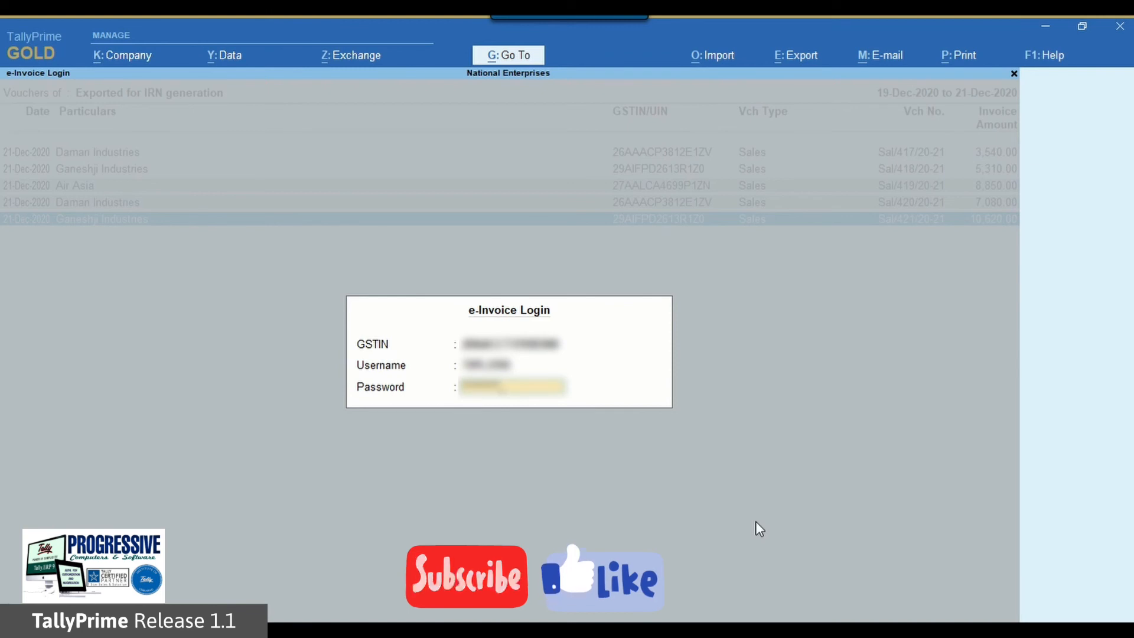
key(Return)
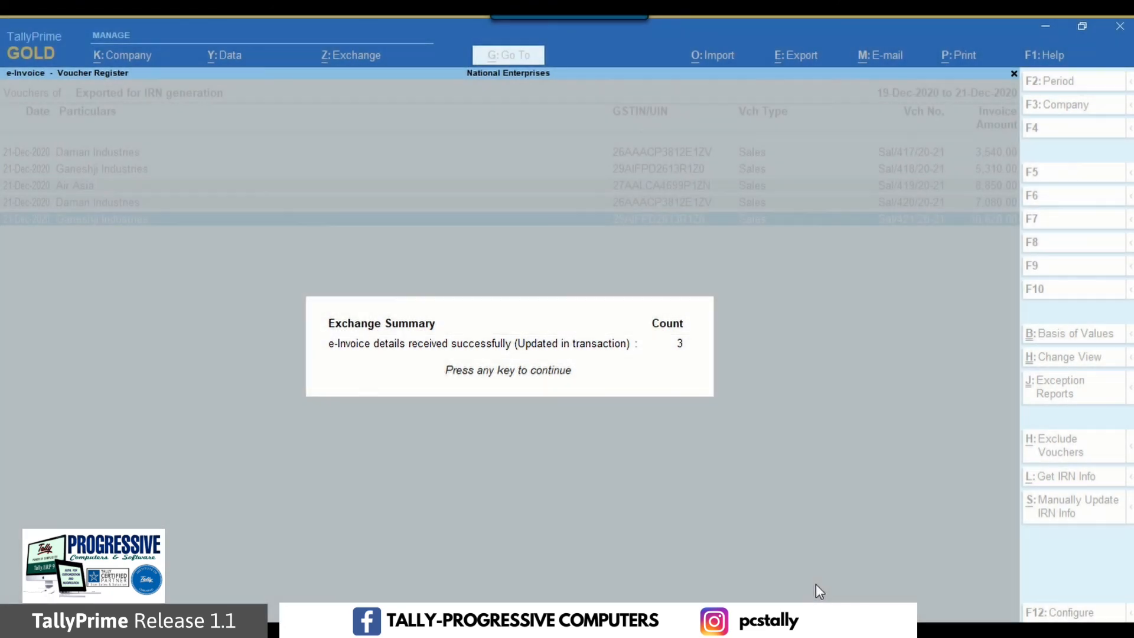
key(Return)
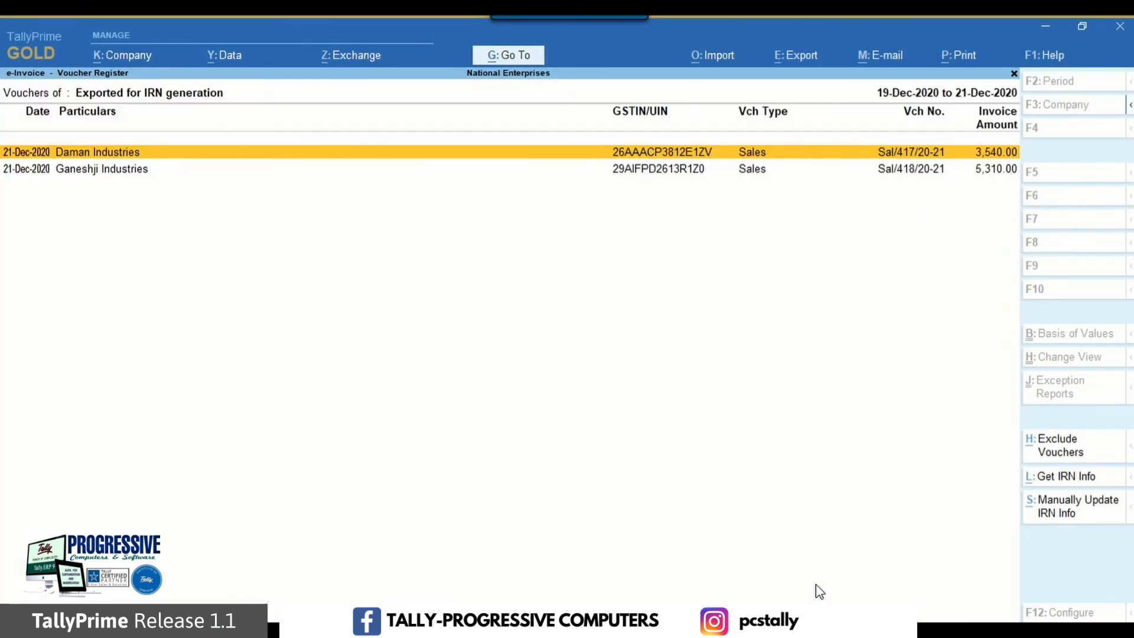
Step: Return to the e-Invoice report and open the vouchers with IRN generated from the e-Invoice system
key(Escape)
key(Down)
key(Down)
key(Down)
key(Return)
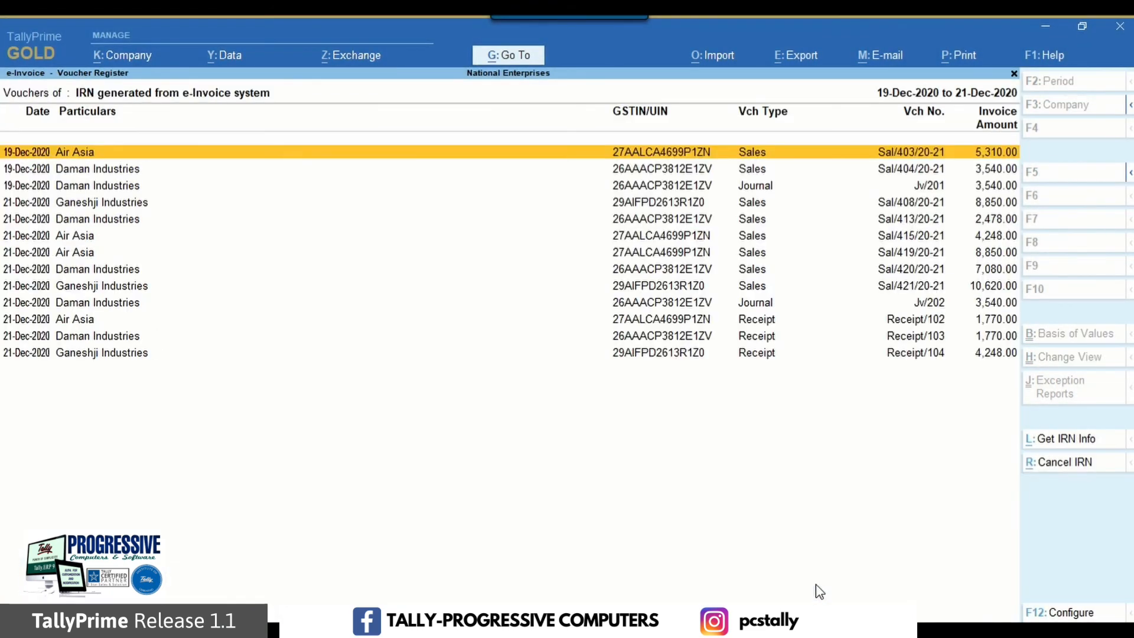
Step: Open the Air Asia voucher Sal/419/20-21 and examine the IRN details and QR code in its zoomed print preview
key(Down)
key(Down)
key(Down)
key(Down)
key(Down)
key(Down)
key(Return)
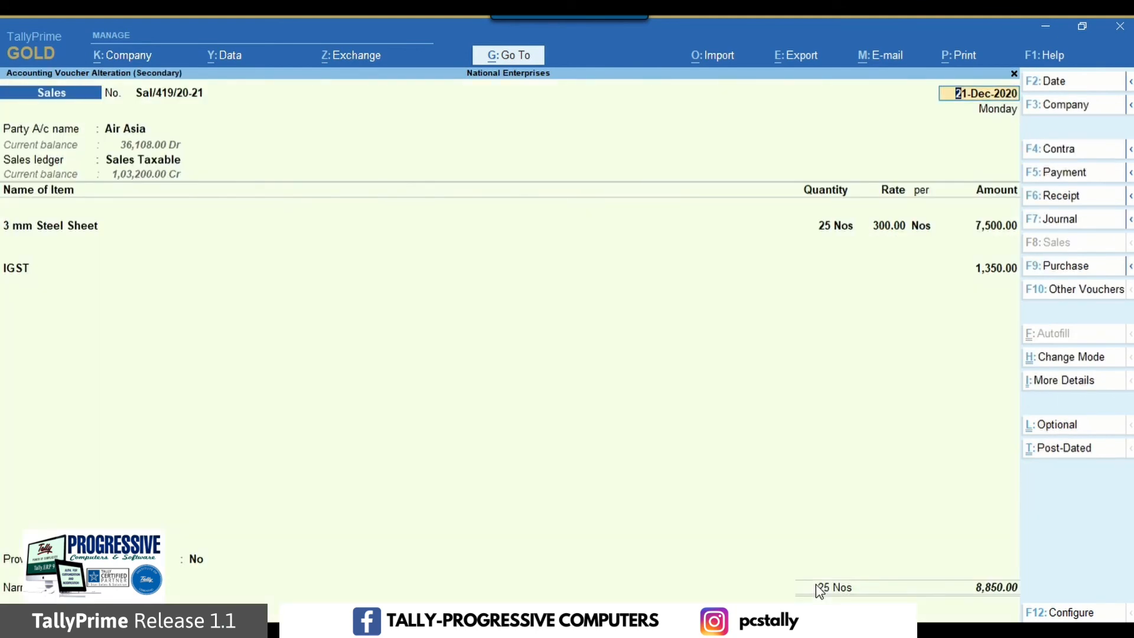
key(ctrl+p)
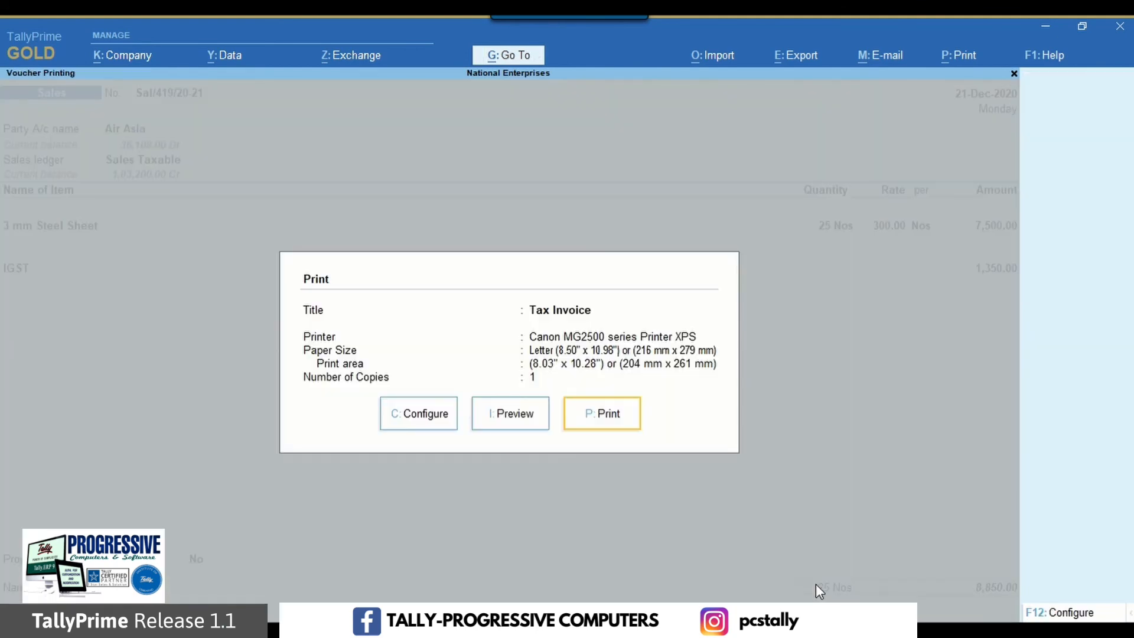
click(518, 415)
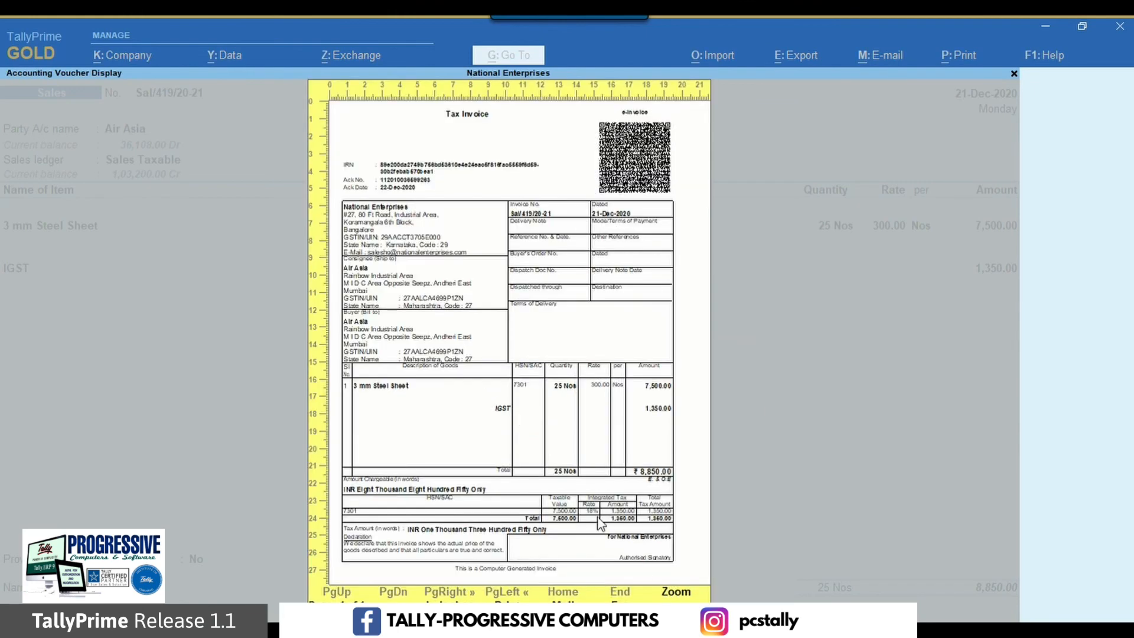
click(676, 592)
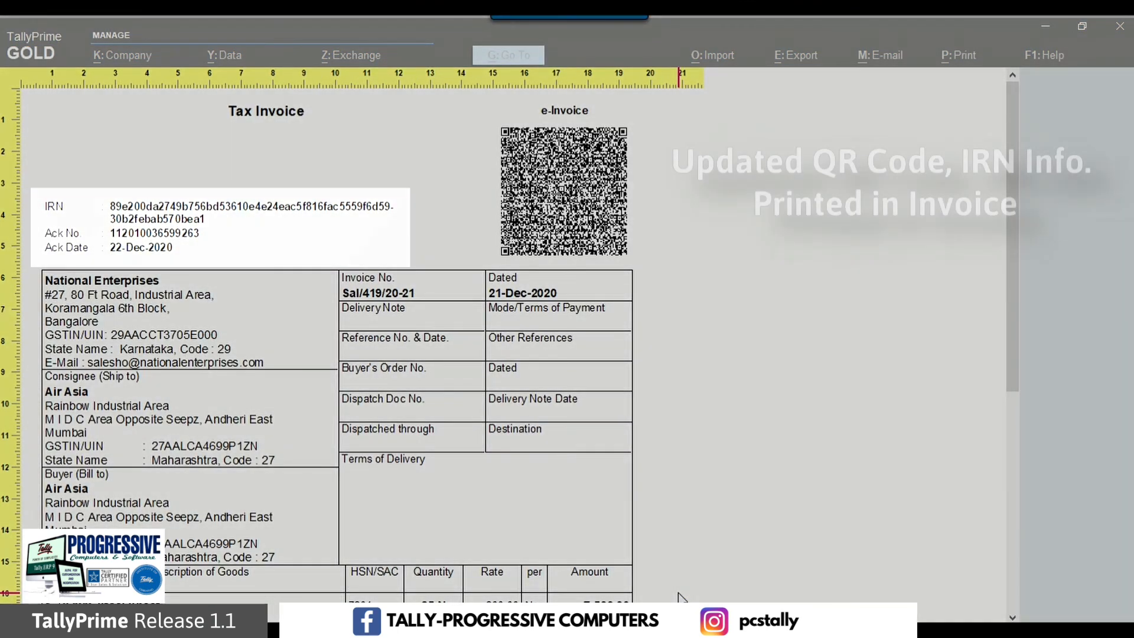